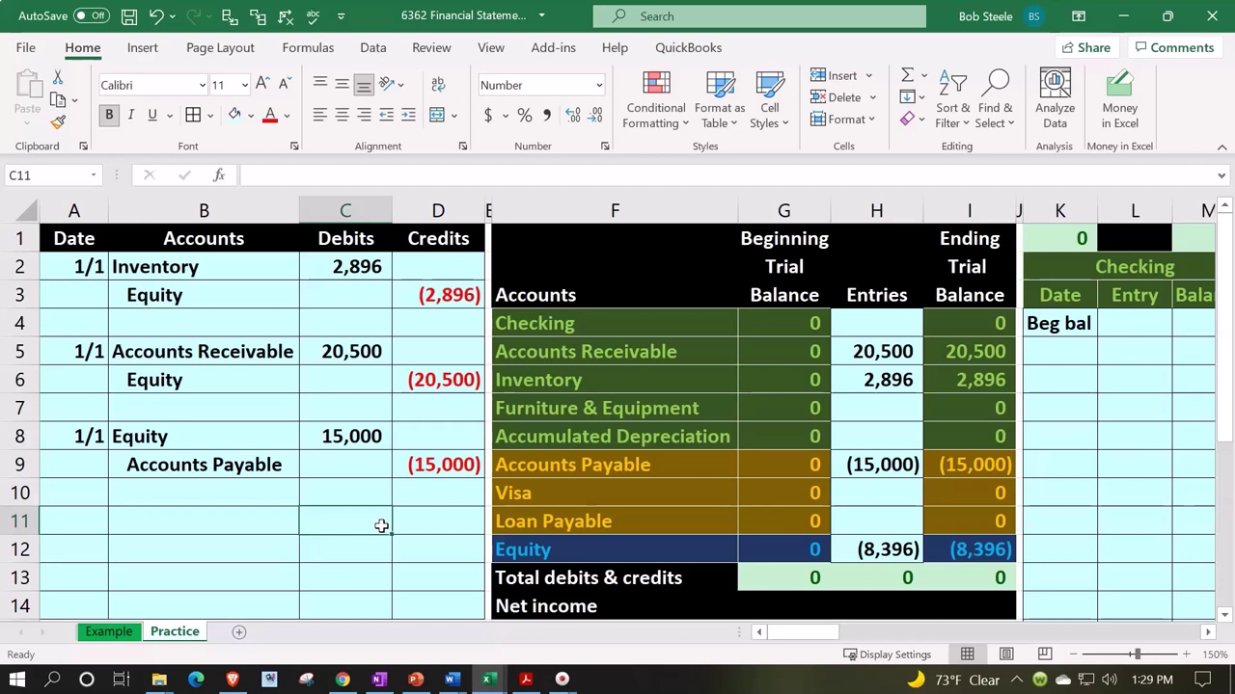
- Switch to the Example sheet and bring up the 12/31/21 Beginning Balances trial balance PDF
left_click(120, 633)
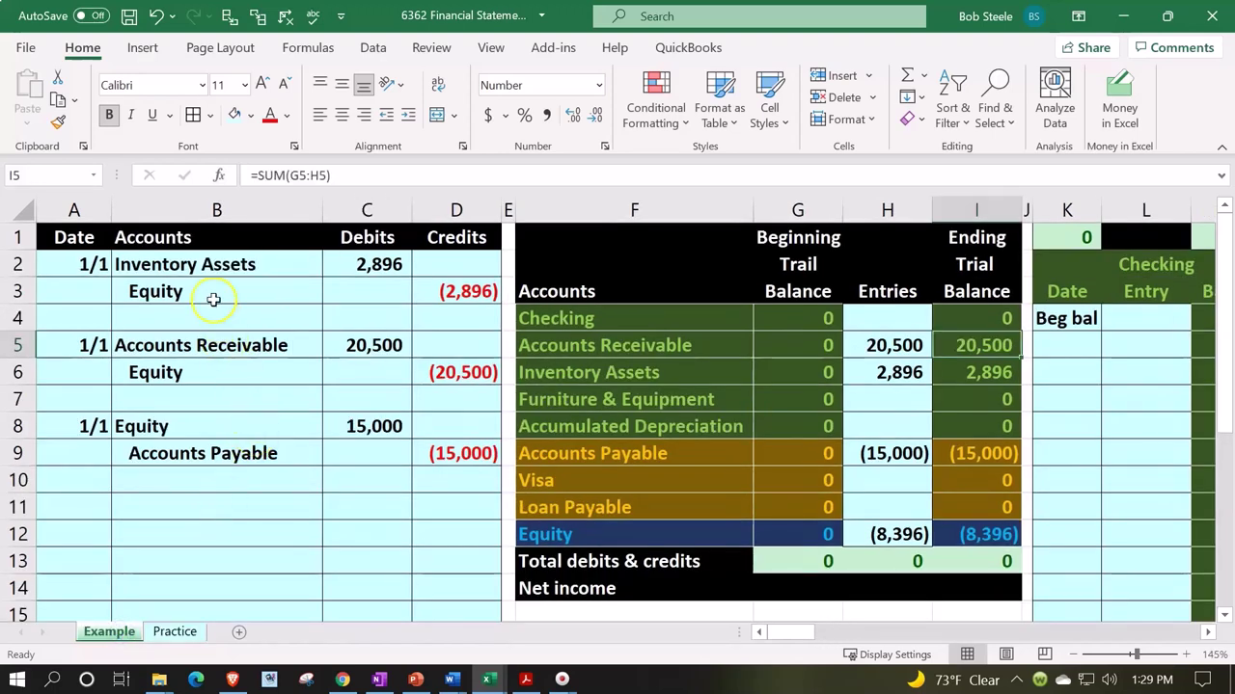
left_click(526, 680)
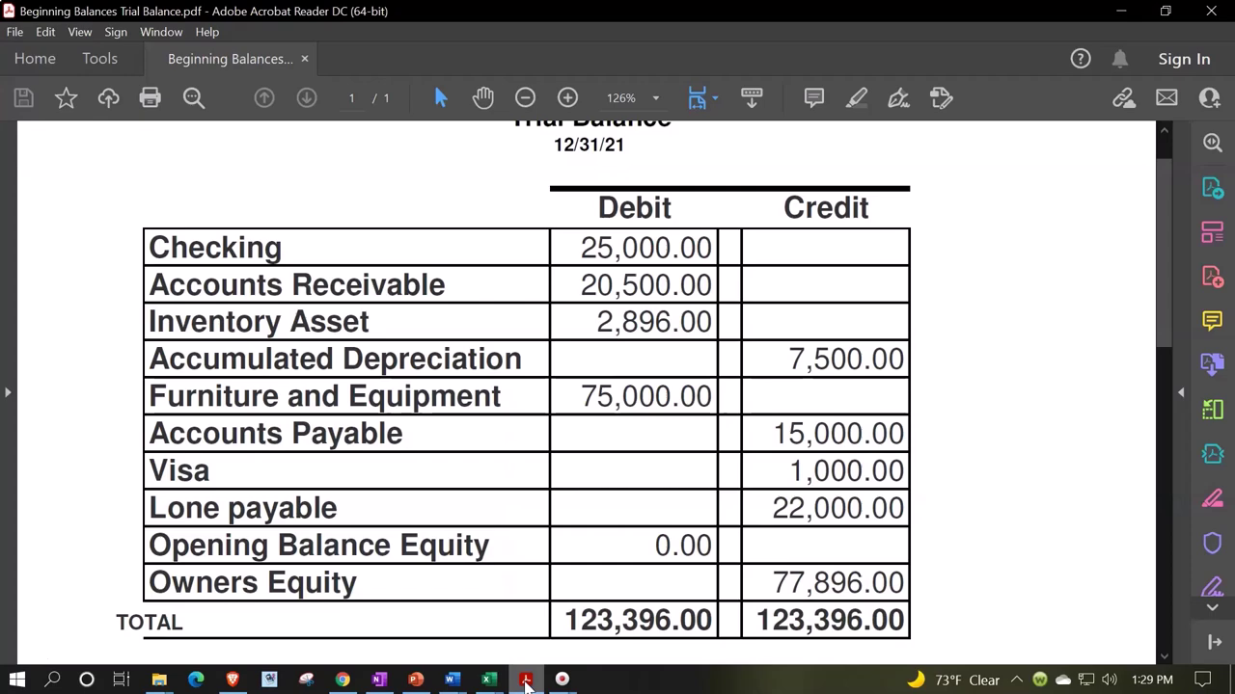
- Minimize the trial balance PDF in Acrobat Reader to get back to the Excel workbook
left_click(1121, 10)
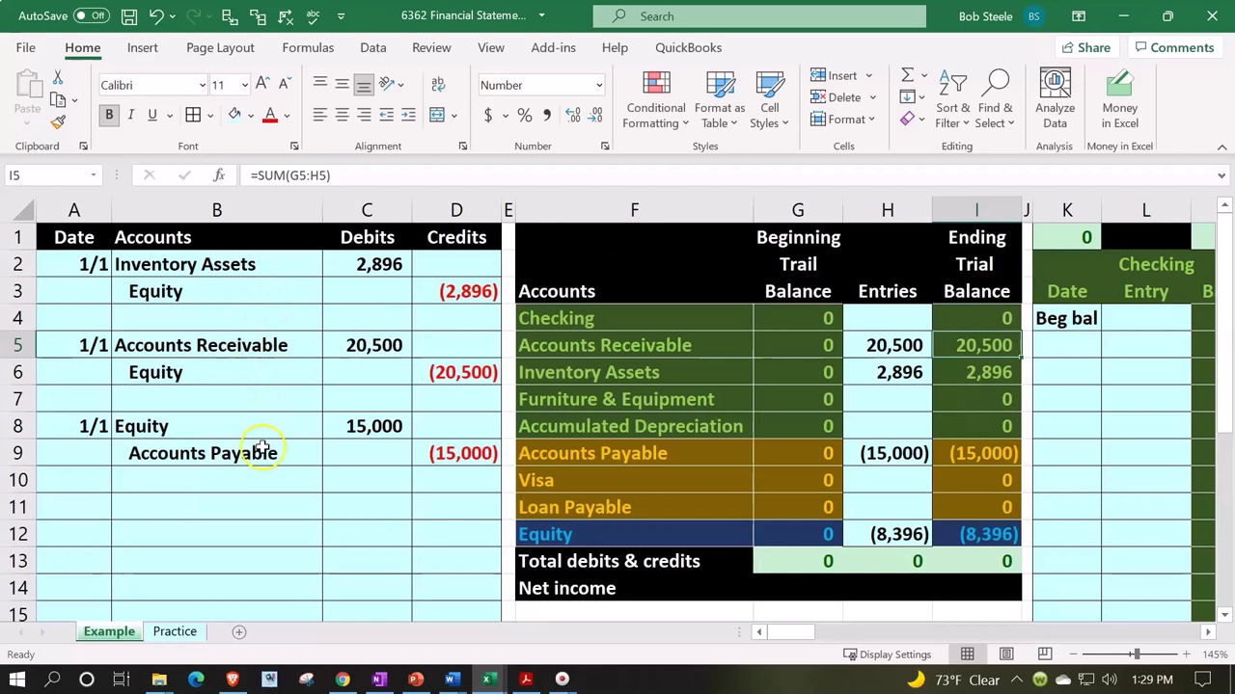
- Select ending balances I3:I12, then jump across the ledgers to the finished Balance Sheet
left_click_drag(979, 293, 976, 534)
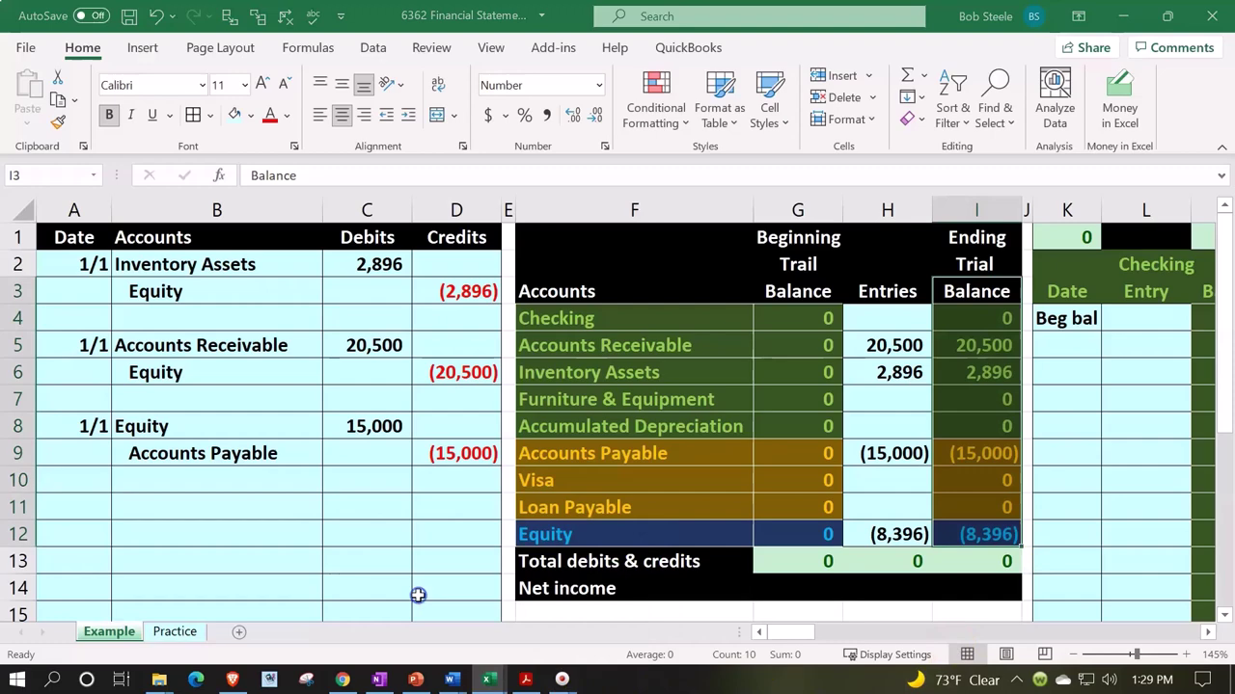
key("Right")
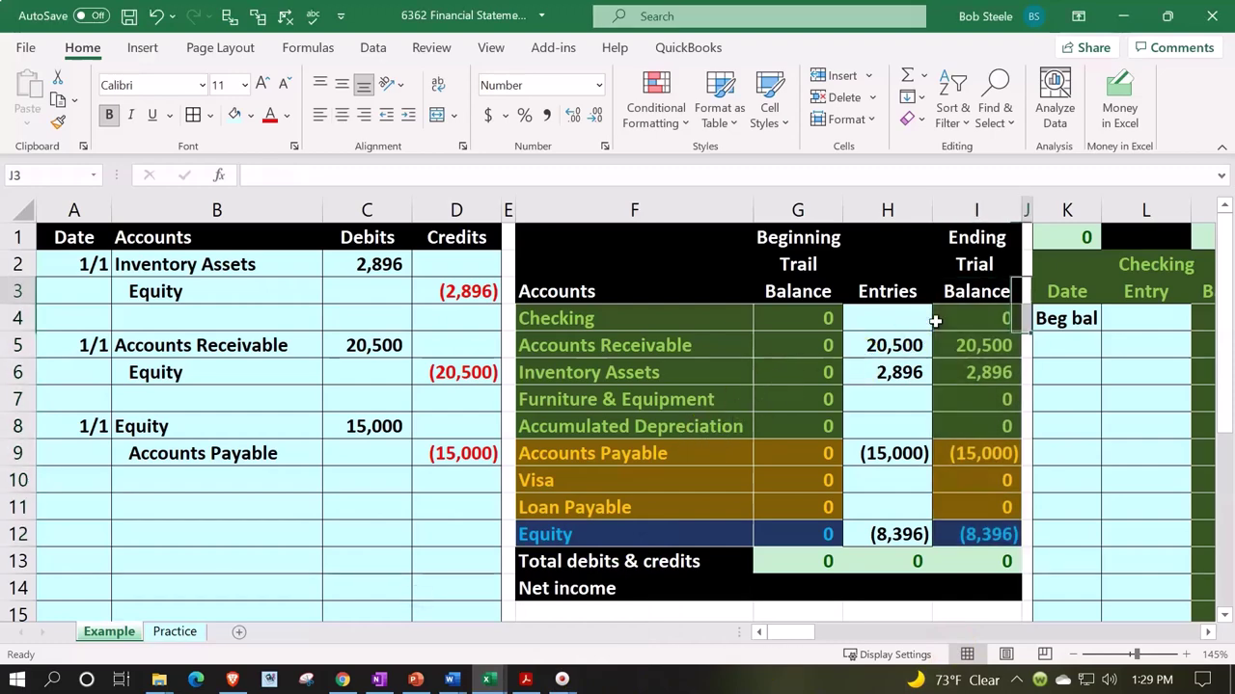
key("Right")
key("Right")
key("Right")
key("Right")
key("Right")
key("Right")
key("Right")
key("Right")
key("Right")
key("Right")
key("Right")
key("Right")
key("Right")
key("Right")
key("Right")
key("Right")
key("Right")
key("Right")
key("Right")
key("Right")
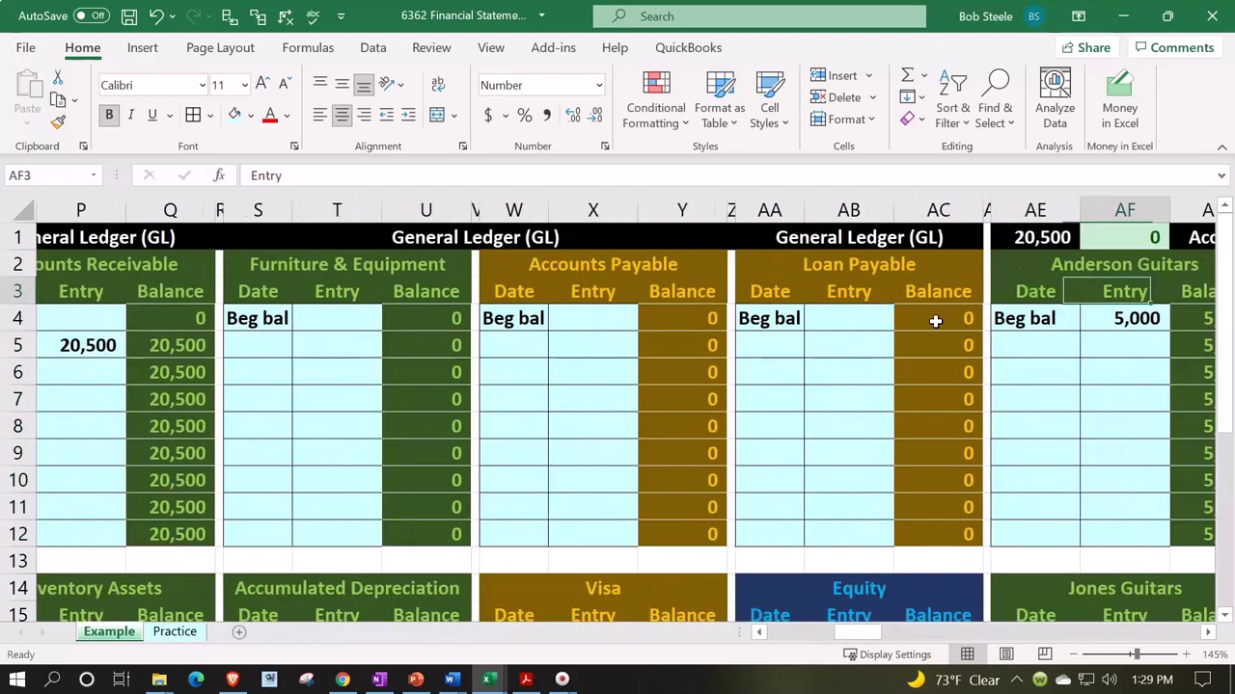
key("Right")
key("Right")
key("Right")
key("Right")
key("Right")
key("Right")
key("Right")
key("Right")
key("Right")
key("Right")
key("Right")
key("Right")
key("Right")
key("Right")
key("Right")
key("Right")
key("Right")
key("Right")
key("Right")
key("Right")
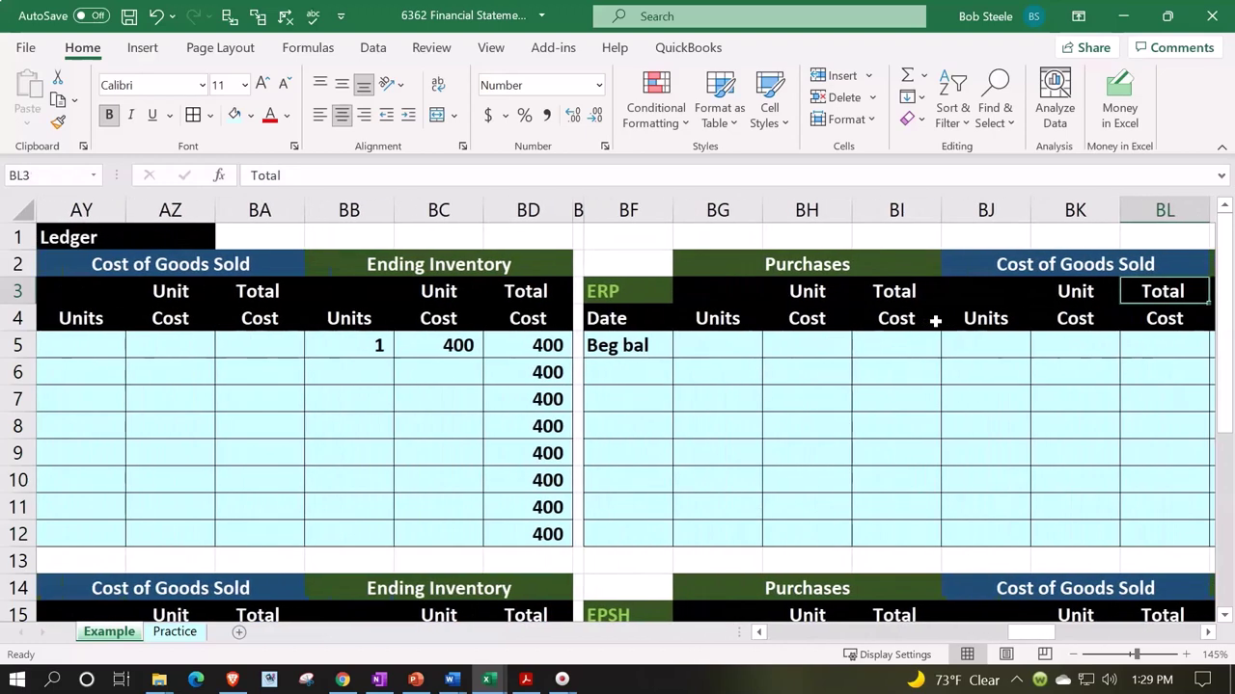
key("Right")
key("Right")
key("Right")
key("Right")
key("Right")
key("Right")
key("Right")
key("Right")
key("Right")
key("Right")
key("Right")
key("Right")
key("Right")
key("Right")
key("Right")
key("Right")
key("Right")
key("Right")
key("Right")
key("Right")
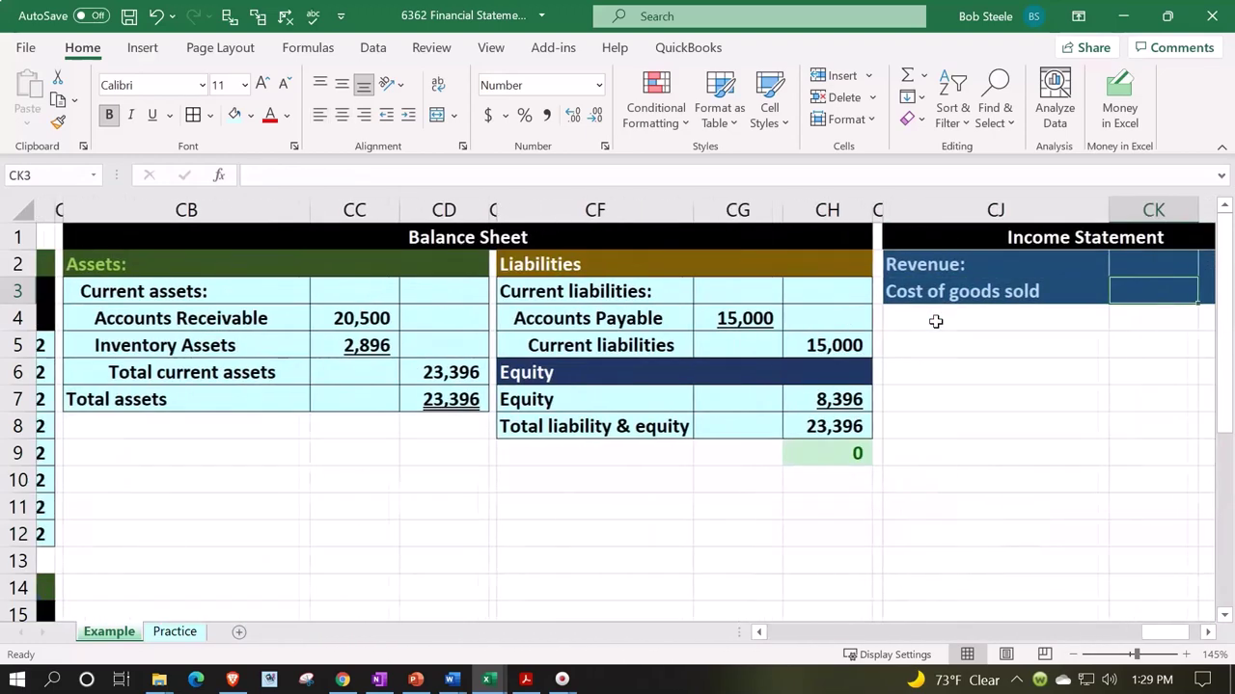
key("Left")
key("Left")
key("Left")
key("Left")
key("Left")
key("Left")
key("Left")
key("Left")
key("Left")
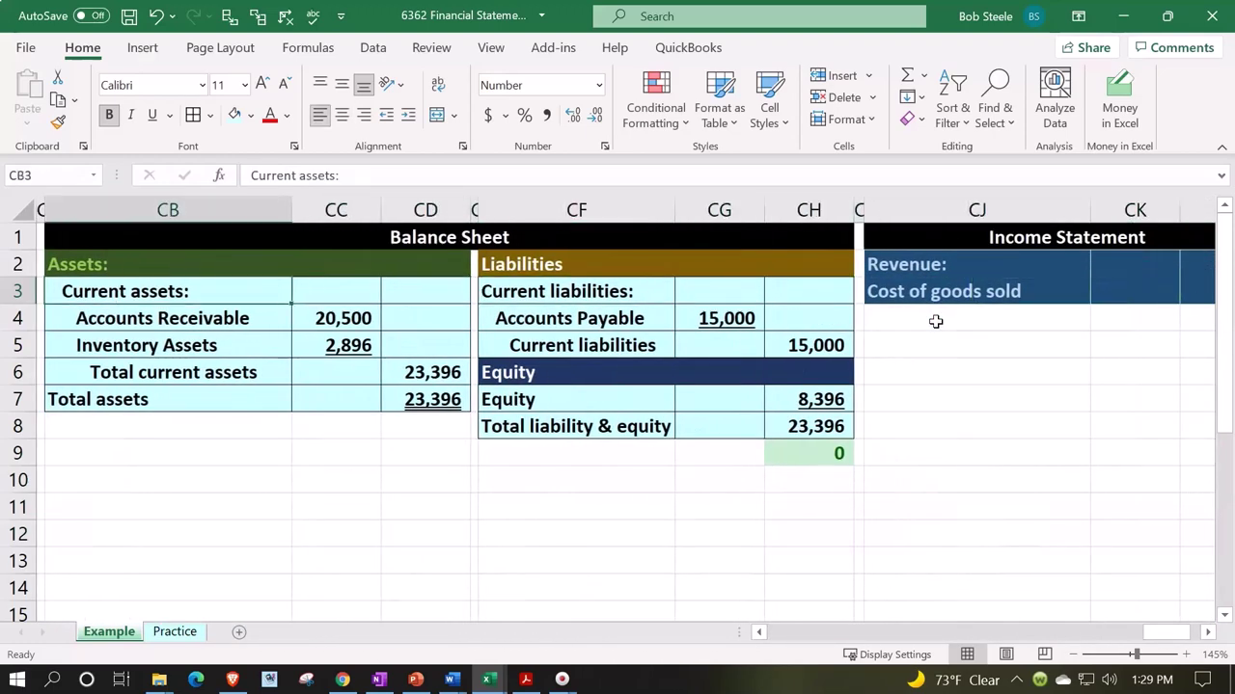
key("Left")
key("Left")
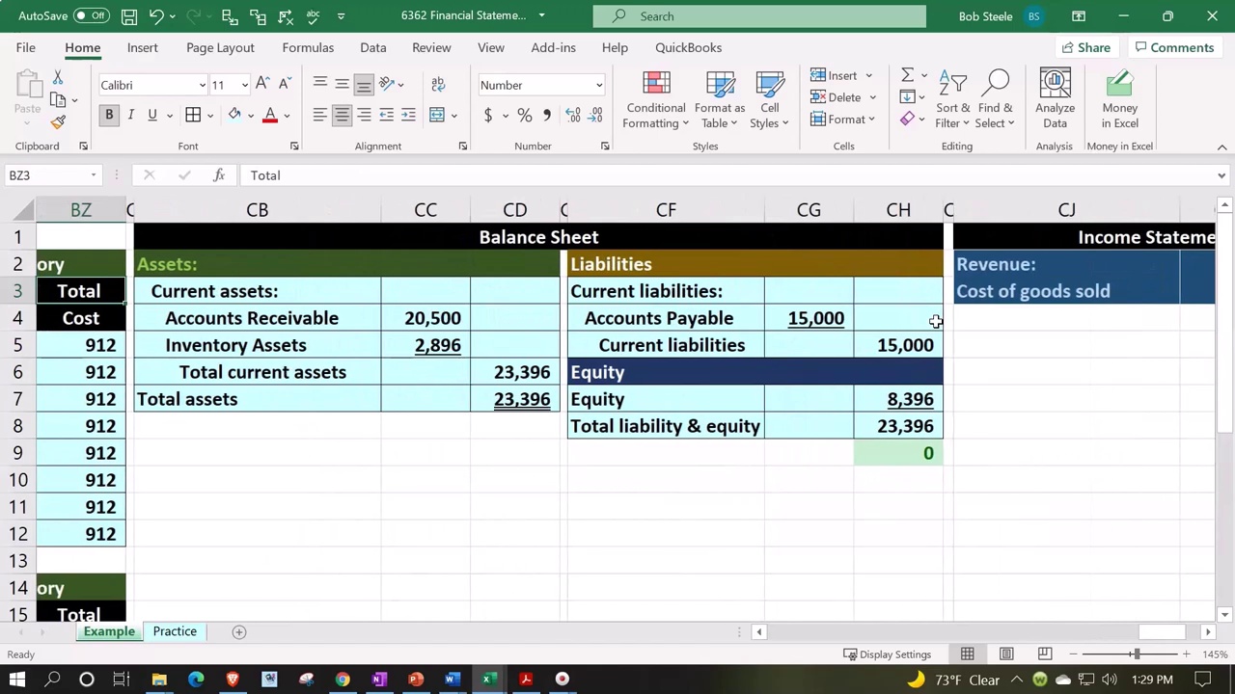
- Switch to the Practice sheet and move right along row 3 into the ledger columns
left_click(482, 231)
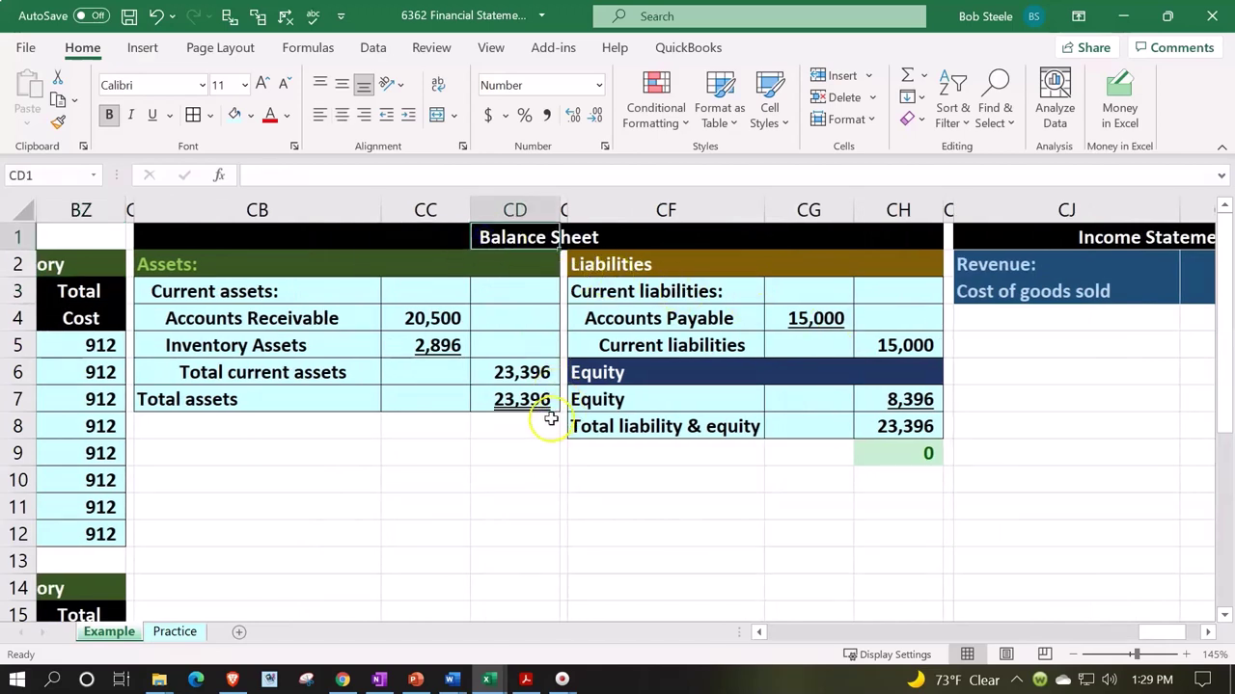
left_click(193, 633)
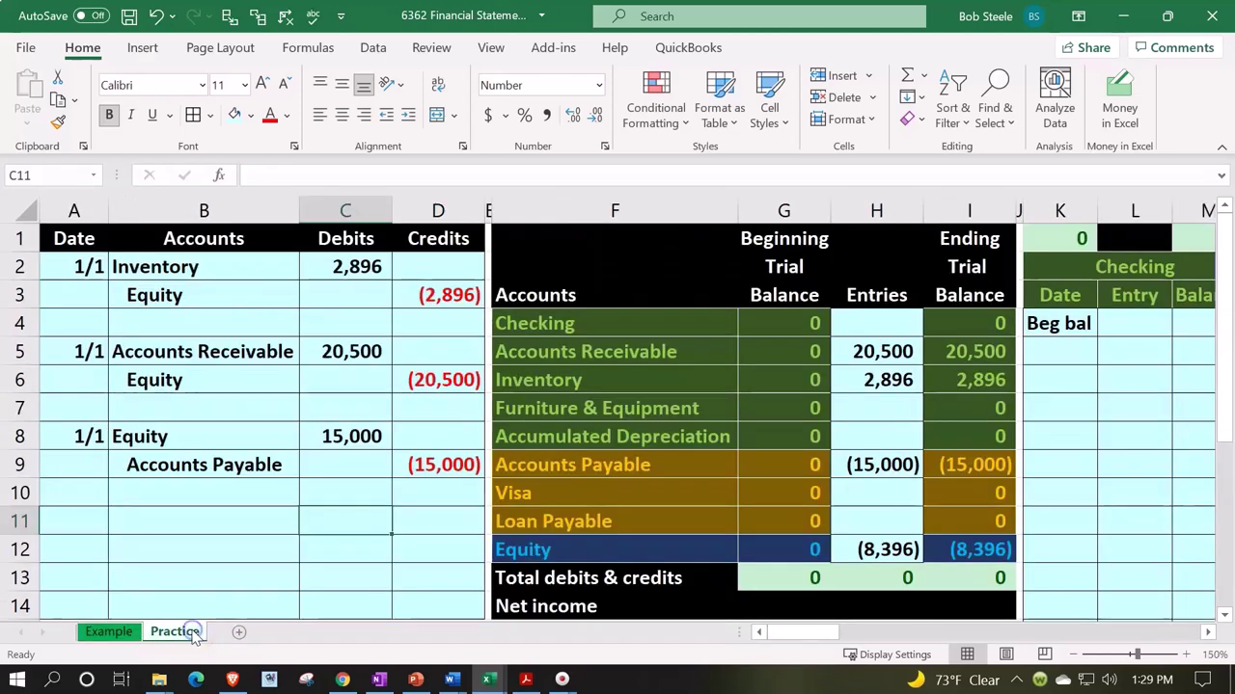
left_click(247, 300)
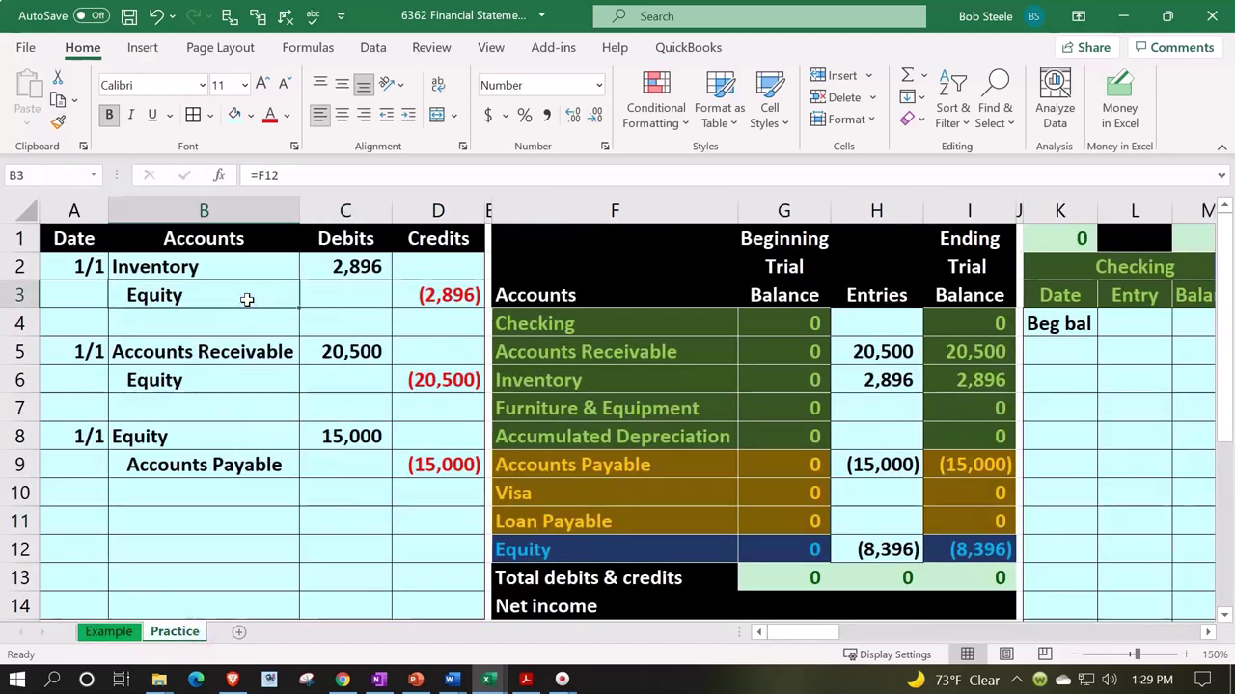
key("Right")
key("Right")
key("Right")
key("Right")
key("Right")
key("Right")
key("Right")
key("Right")
key("Right")
key("Right")
key("Right")
key("Right")
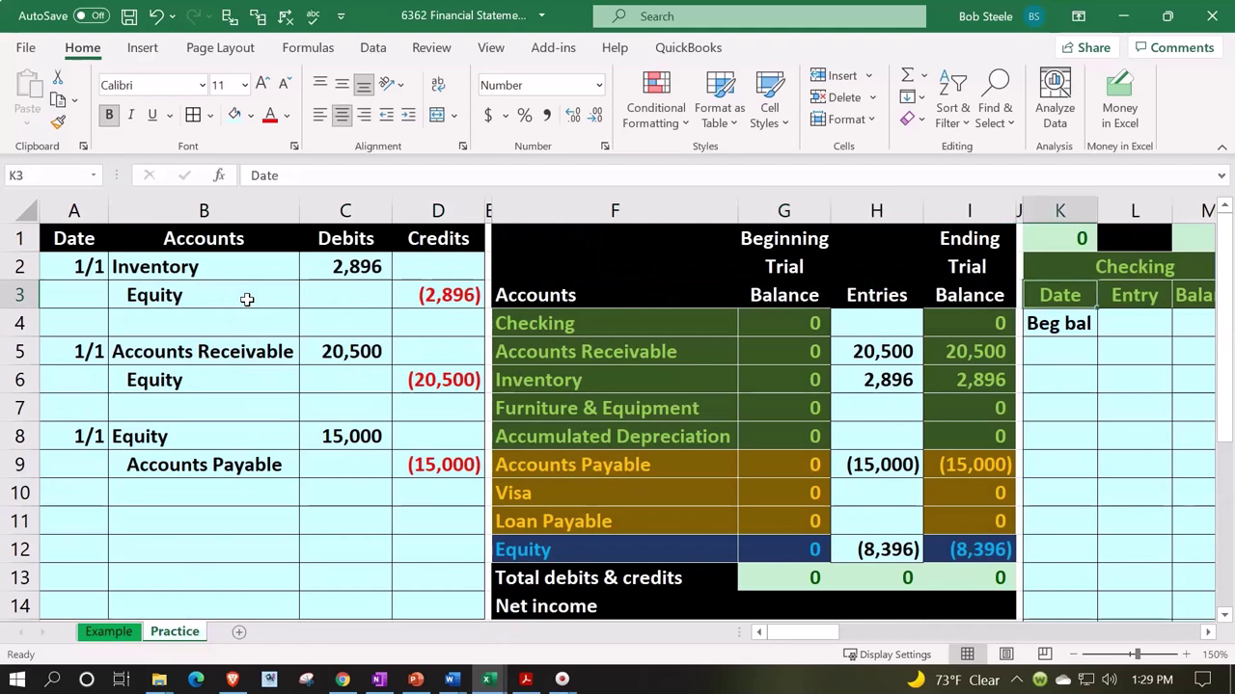
key("Right")
key("Right")
key("Right")
key("Right")
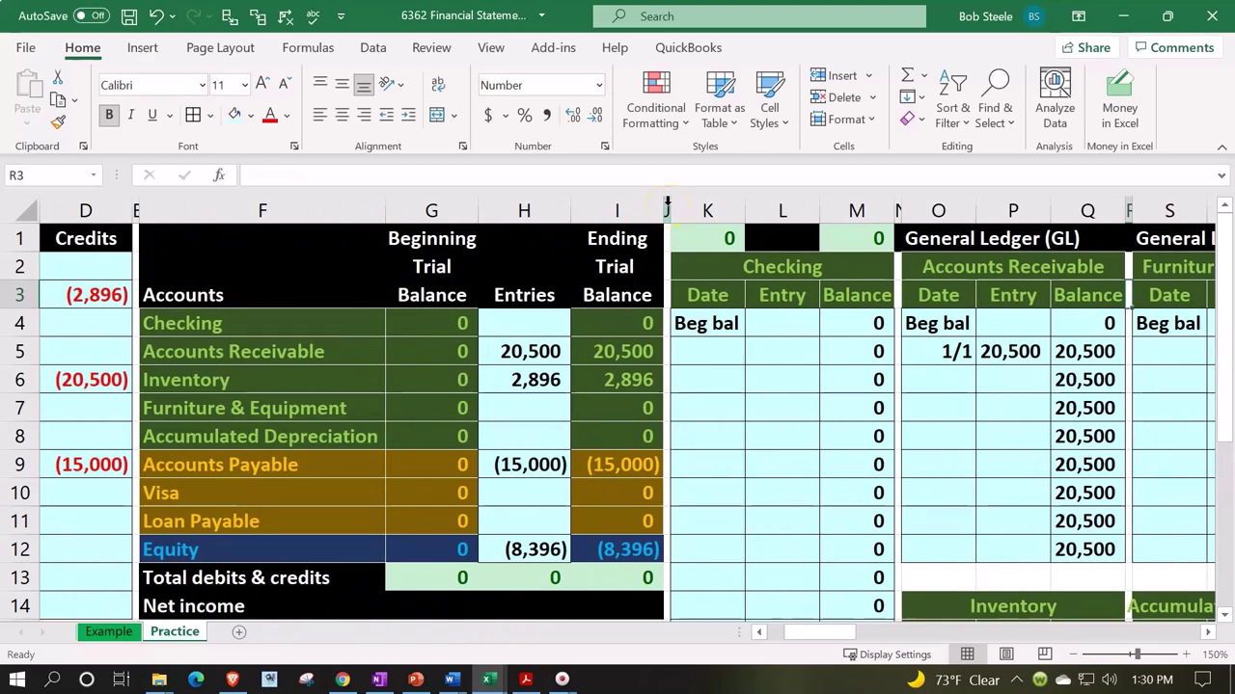
- Hide ledger columns J through BZ and select CA1 beside the trial balance
left_click_drag(667, 205, 988, 238)
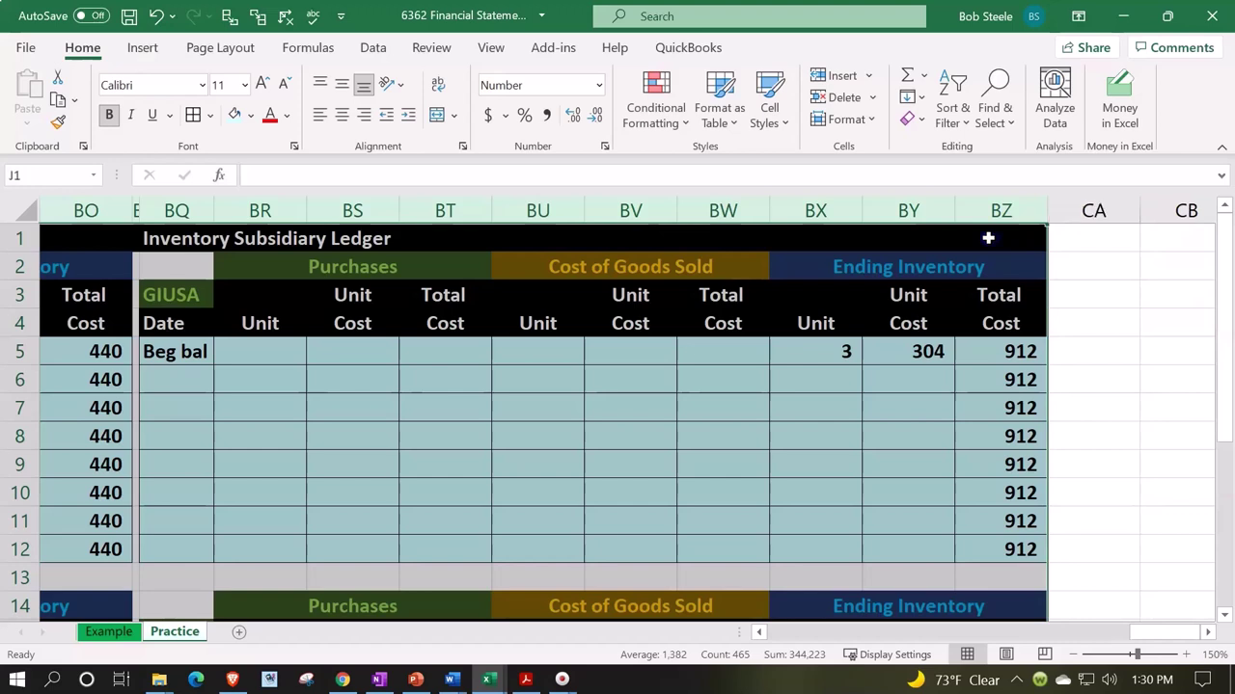
right_click(681, 412)
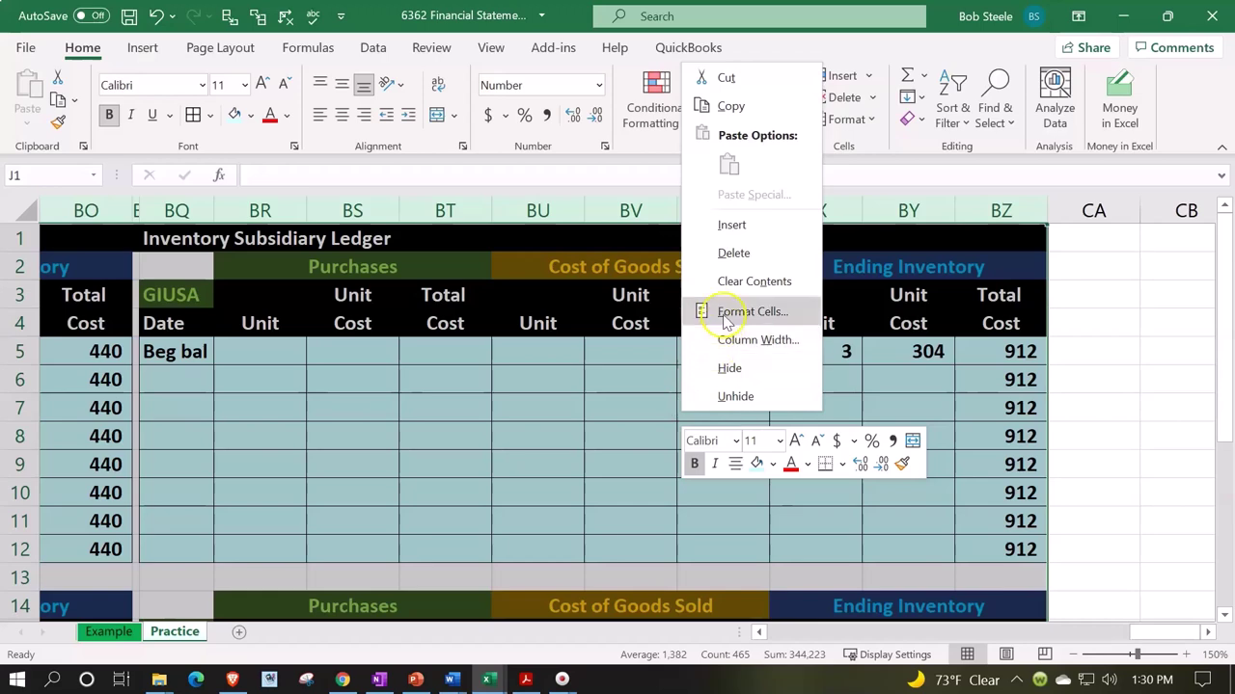
left_click(730, 367)
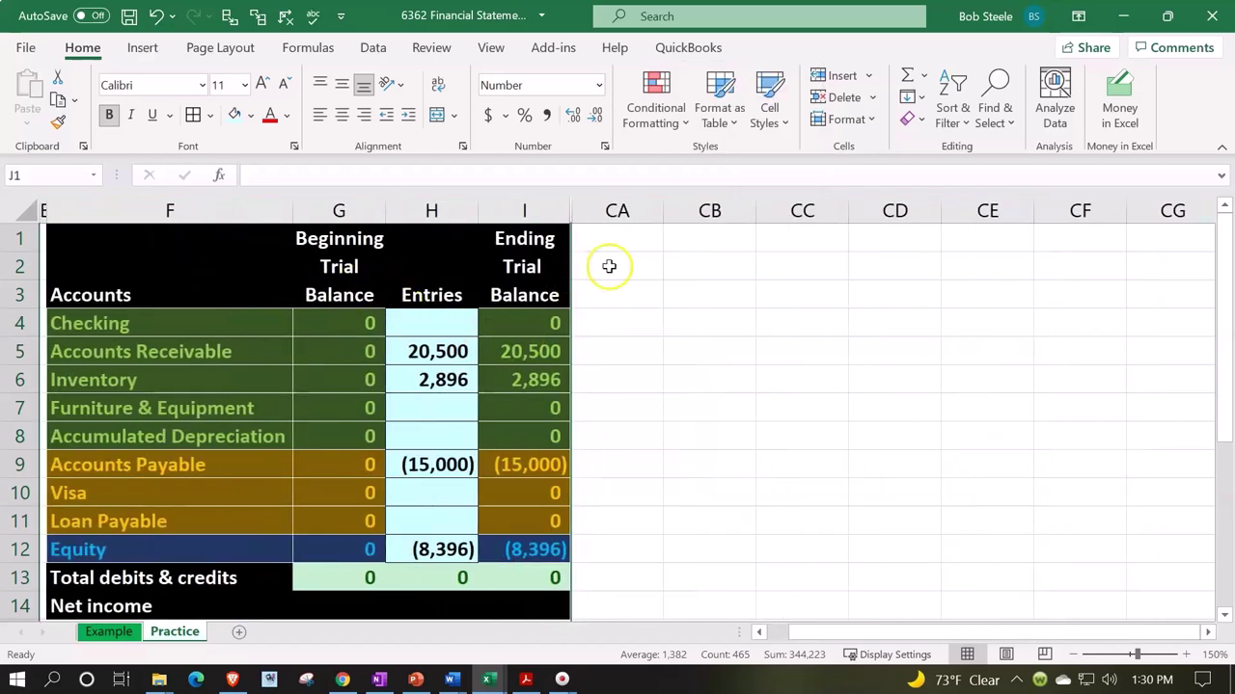
left_click(620, 234)
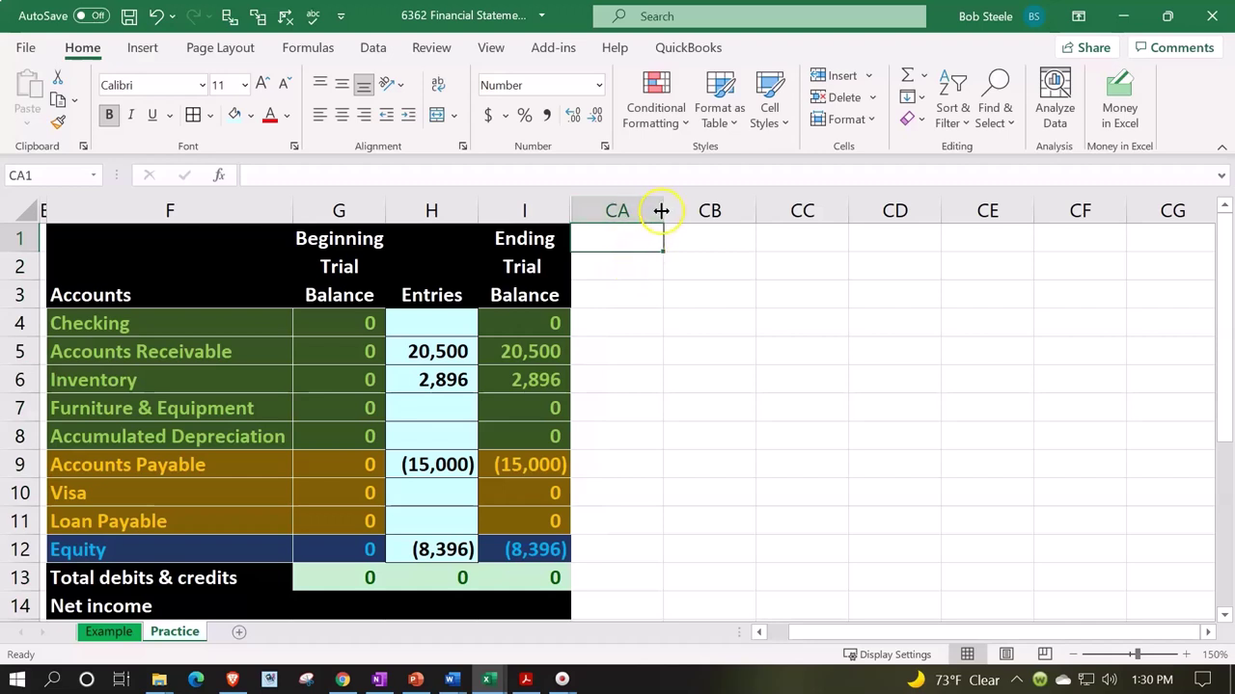
- Narrow column CA to a spacer and enter 'Balance Sheet' in CB1
left_click_drag(664, 210, 577, 212)
left_click(642, 237)
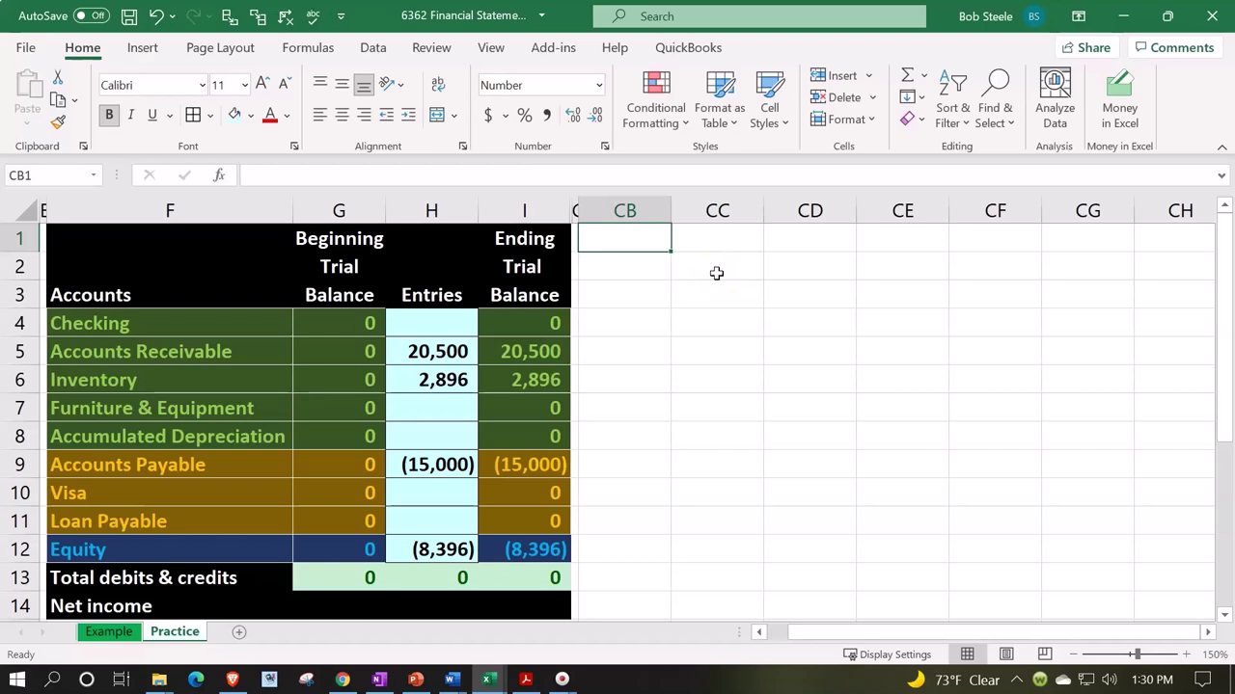
type("Bal")
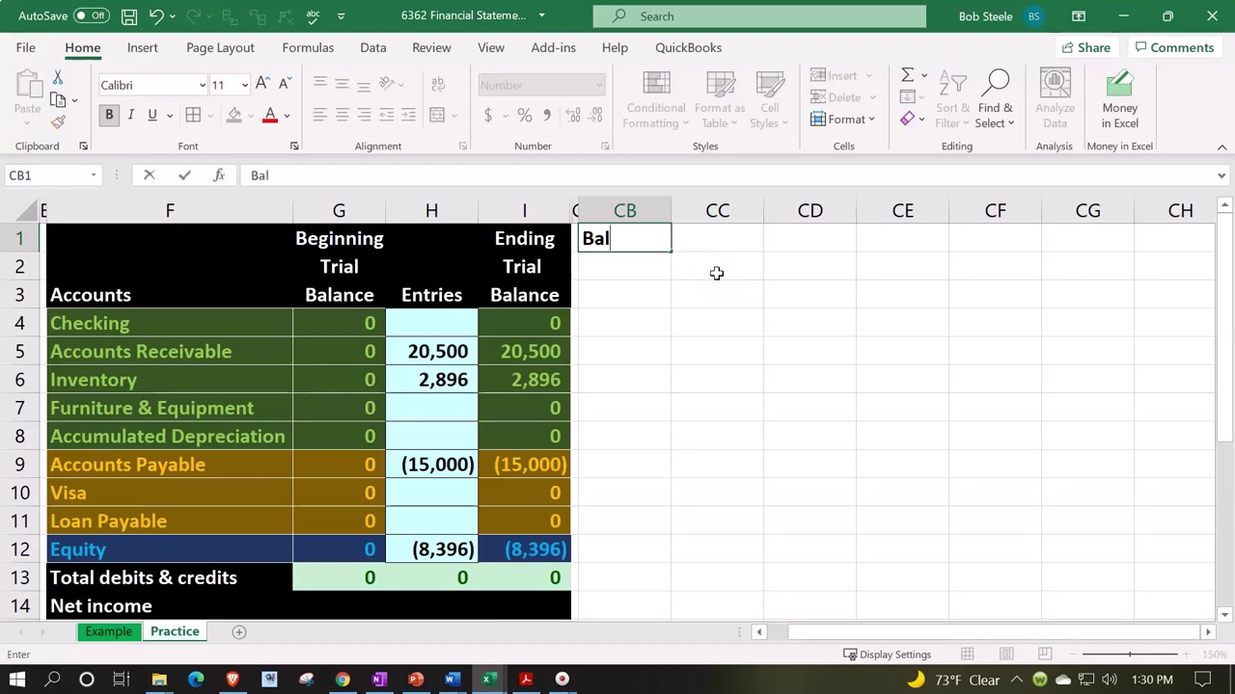
type("ance Sheet")
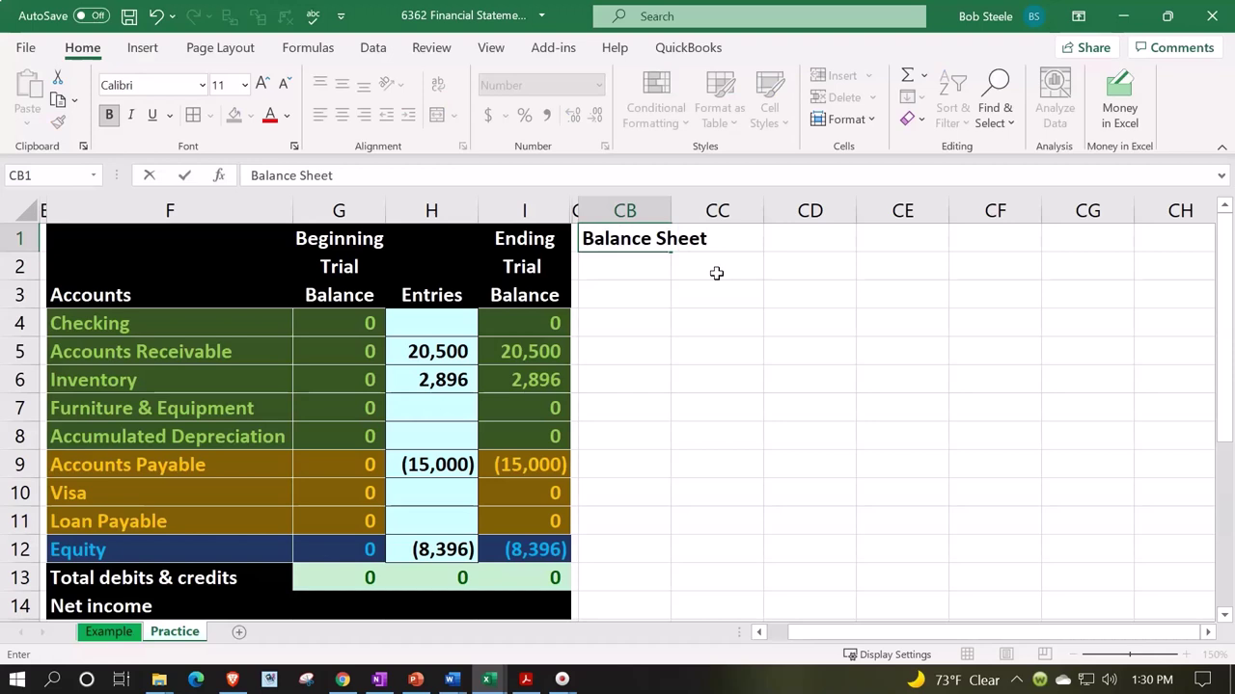
key("Return")
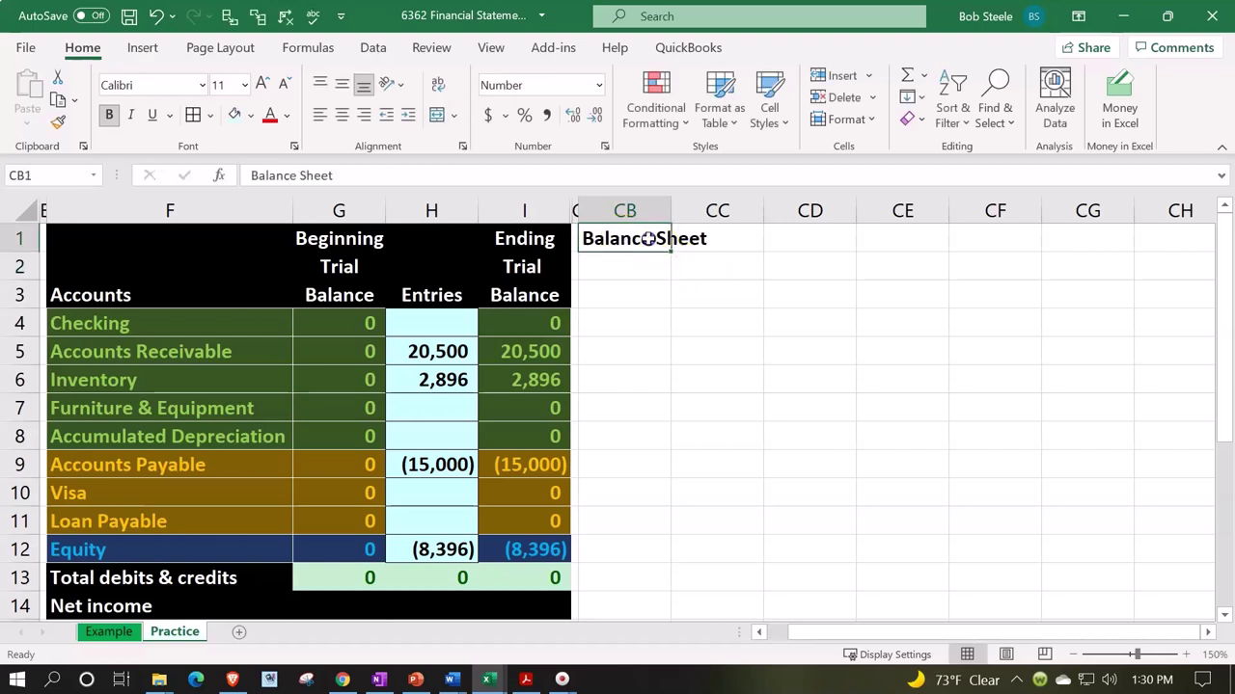
- Give the CB1:CG1 title band a black fill and white font
left_click_drag(640, 238, 1049, 235)
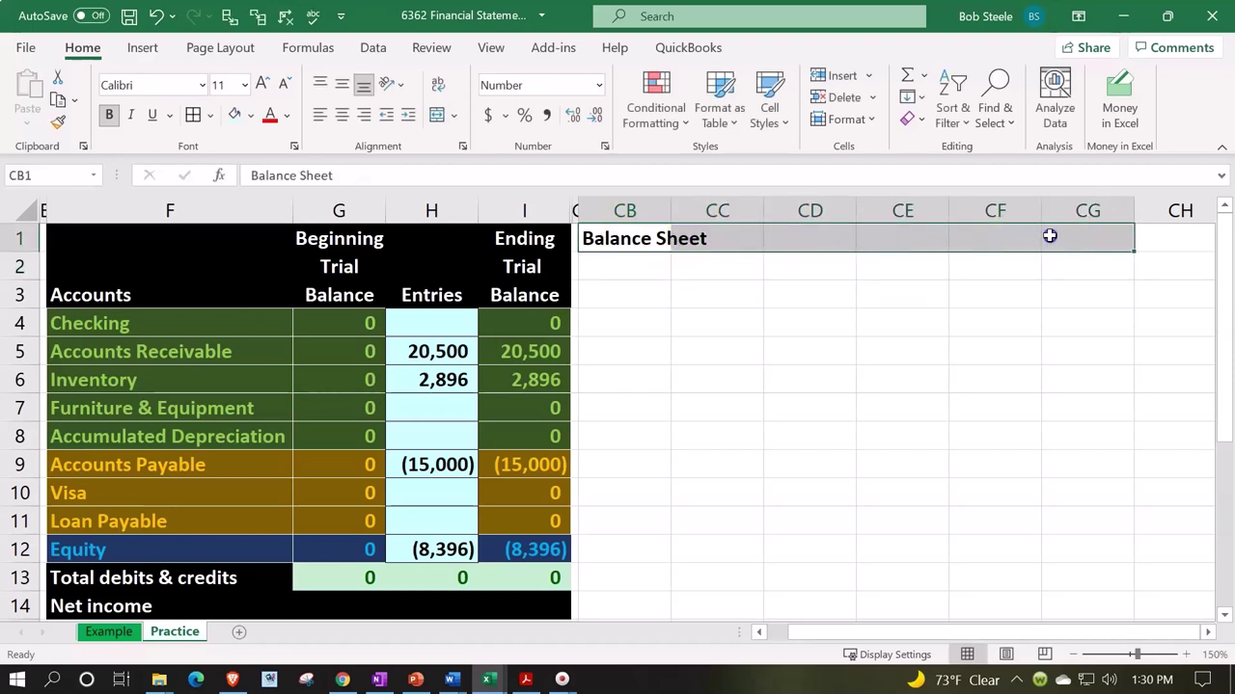
left_click(250, 116)
left_click(250, 165)
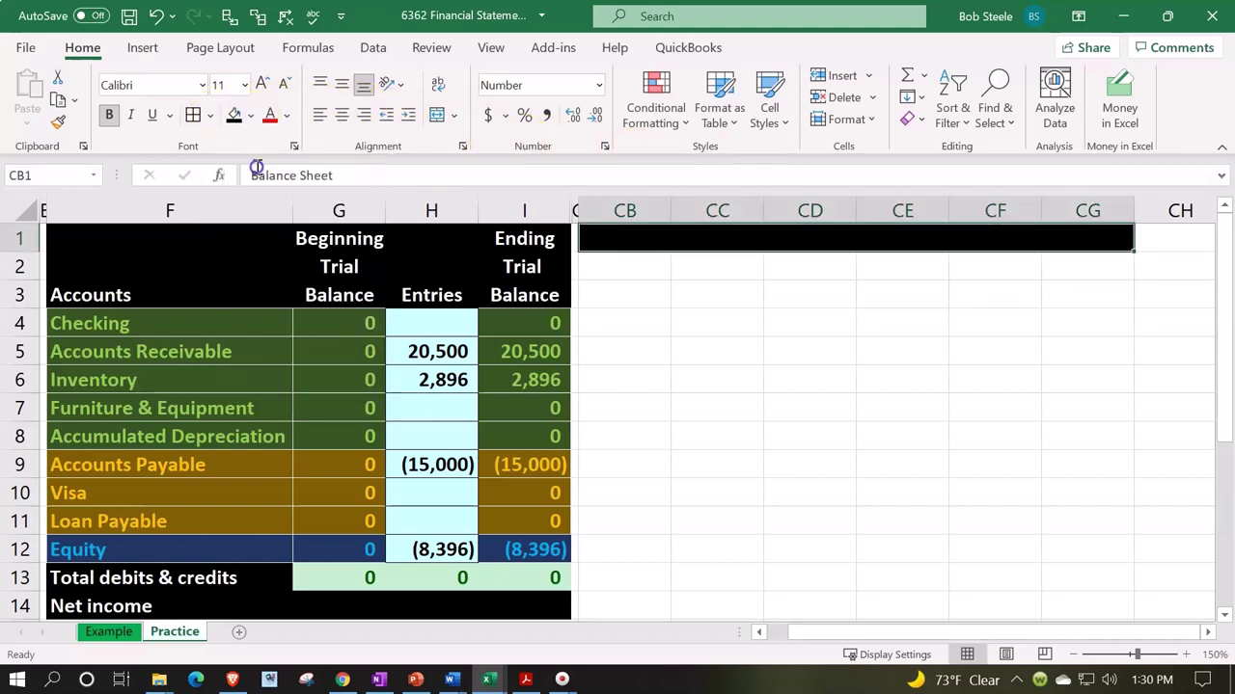
left_click(287, 115)
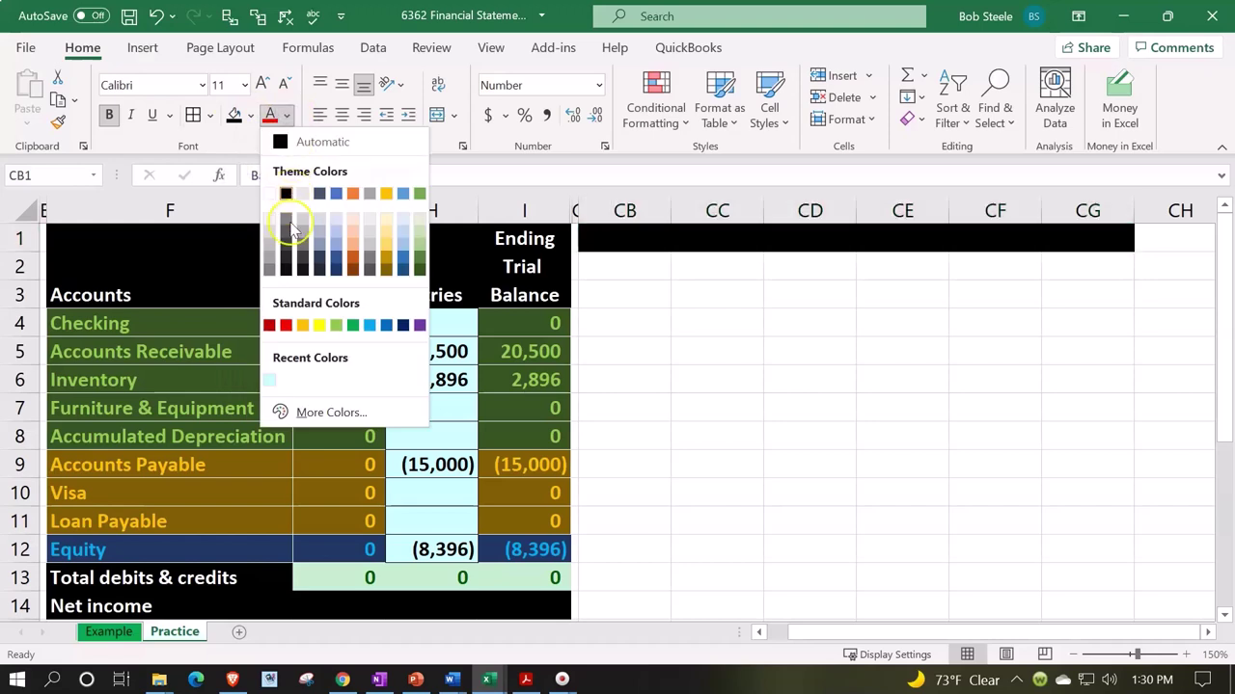
left_click(268, 194)
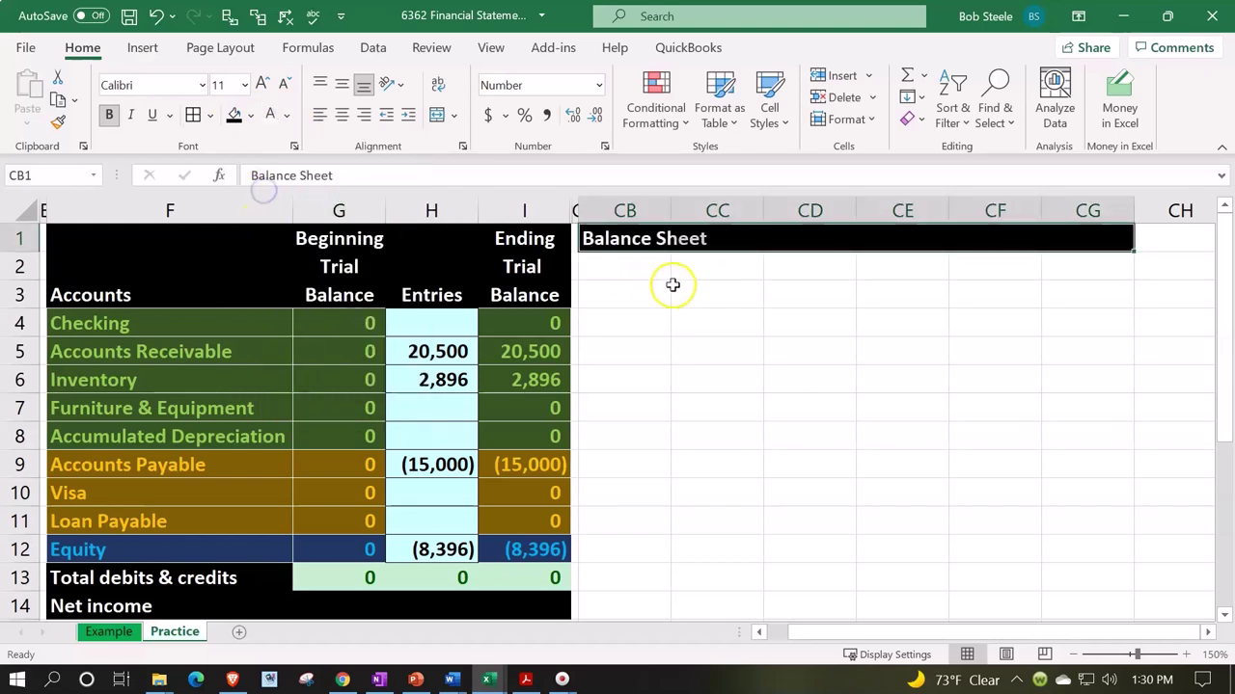
left_click(607, 273)
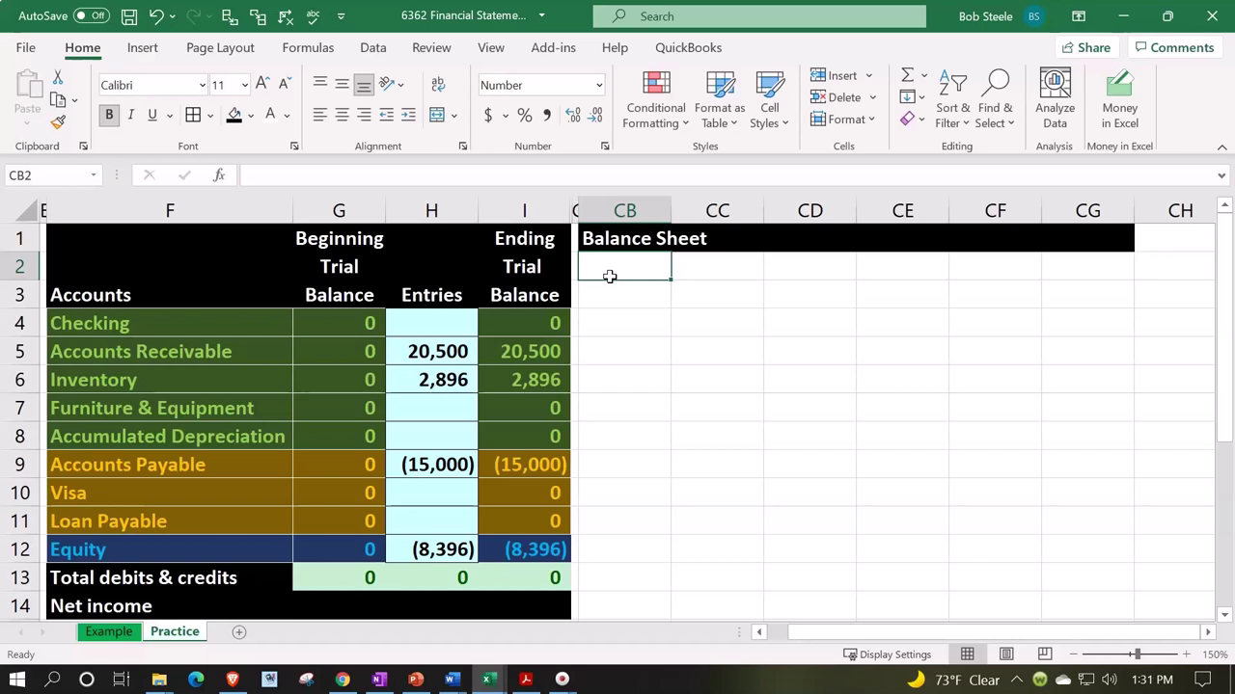
left_click_drag(626, 342, 907, 341)
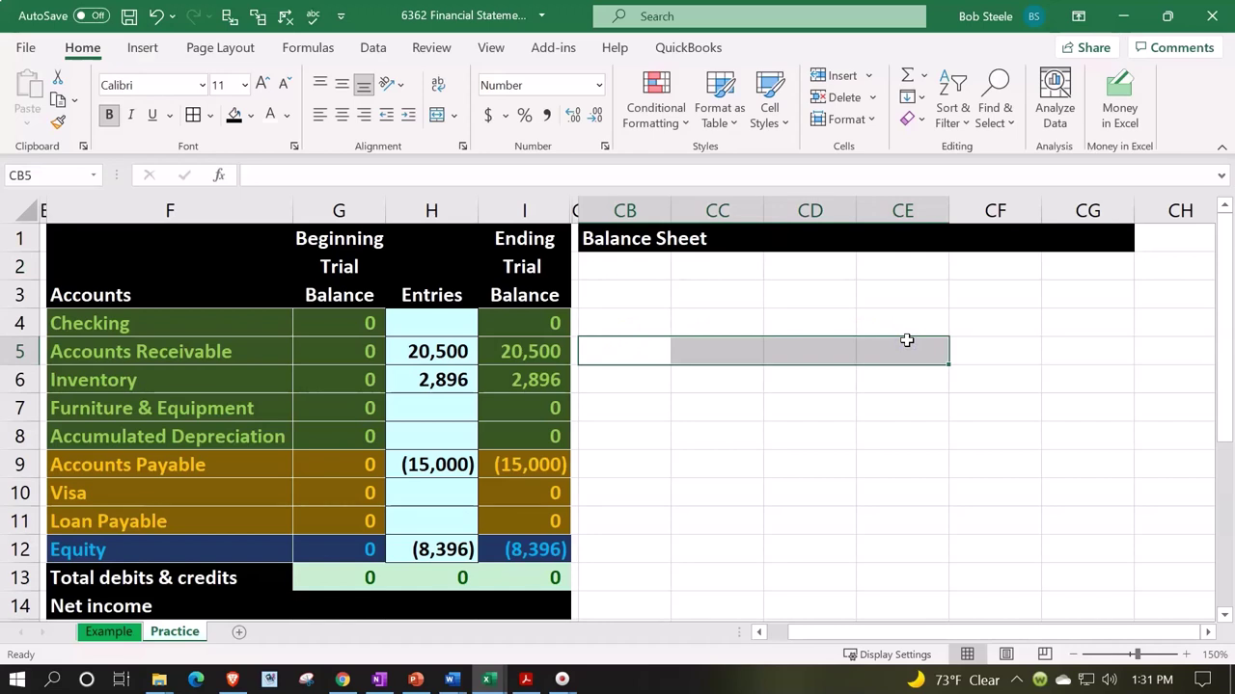
left_click(651, 268)
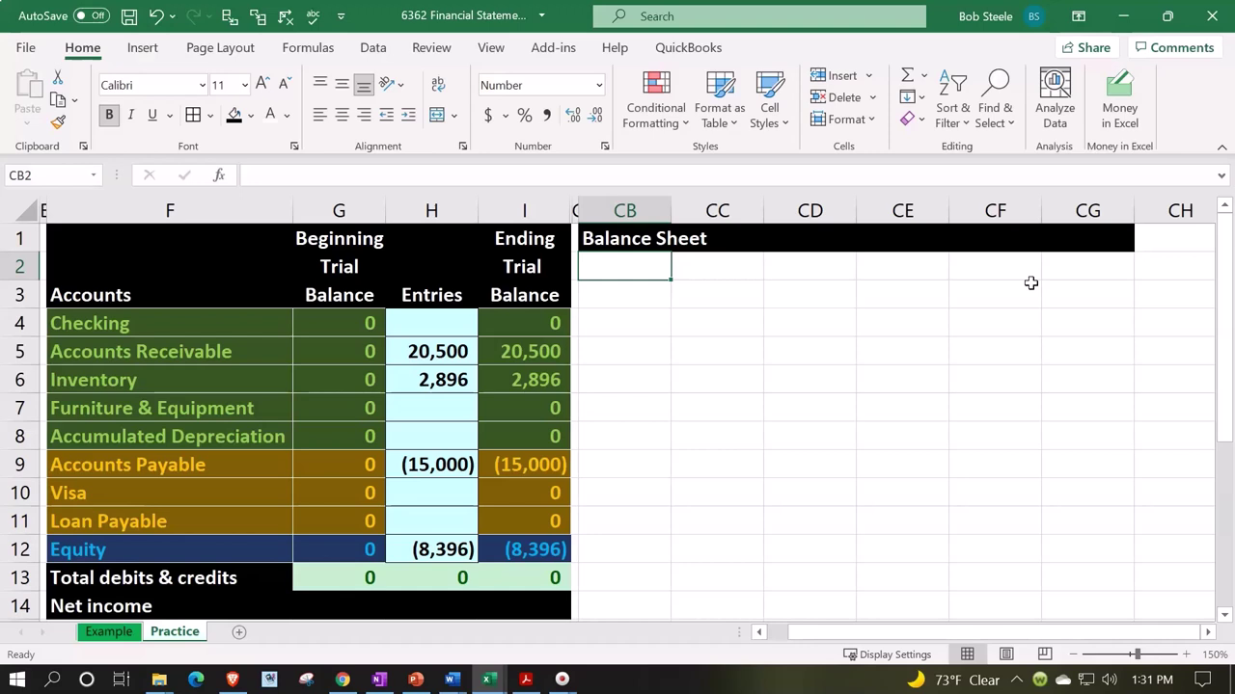
- Enter 'Assets:' in CB2 and Format Painter the green Checking style onto it
type("Assets:")
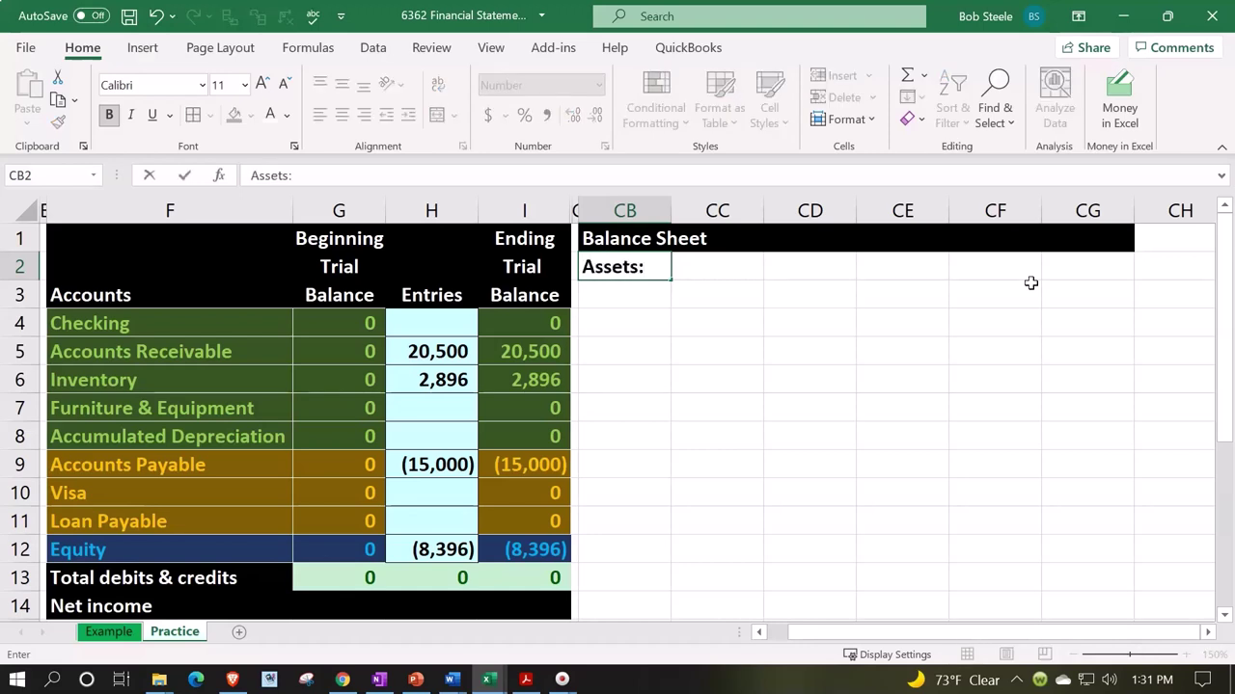
key("Return")
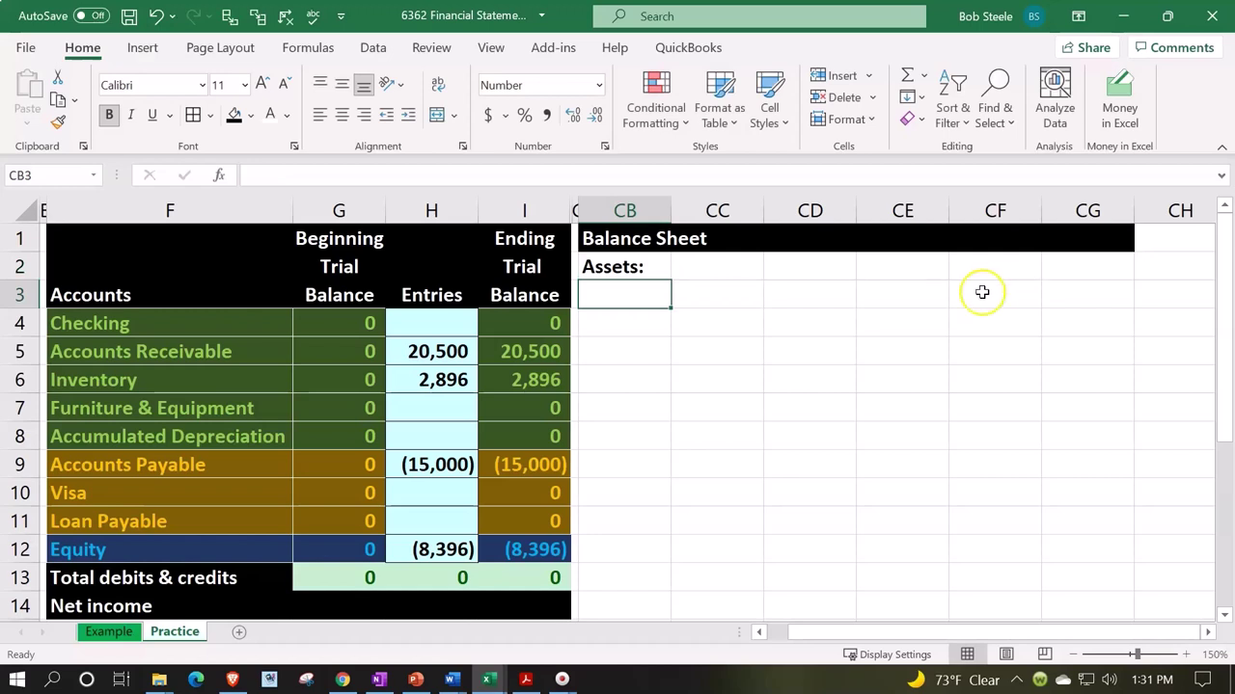
left_click(170, 325)
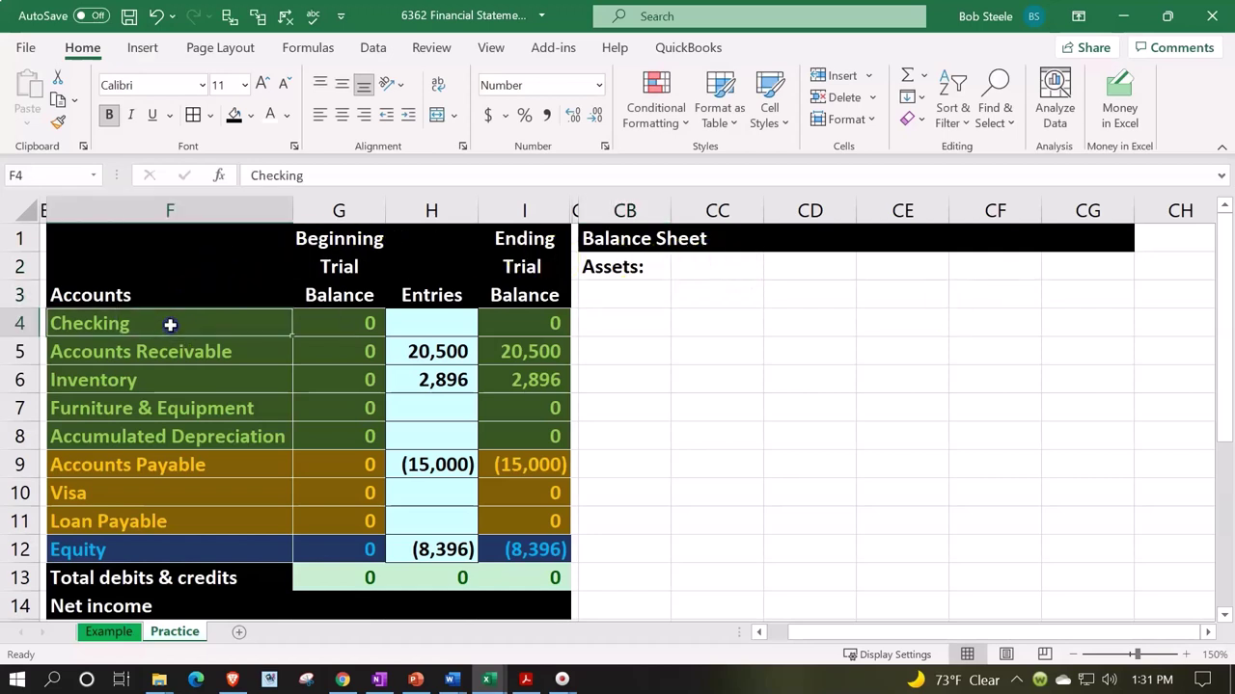
left_click(59, 124)
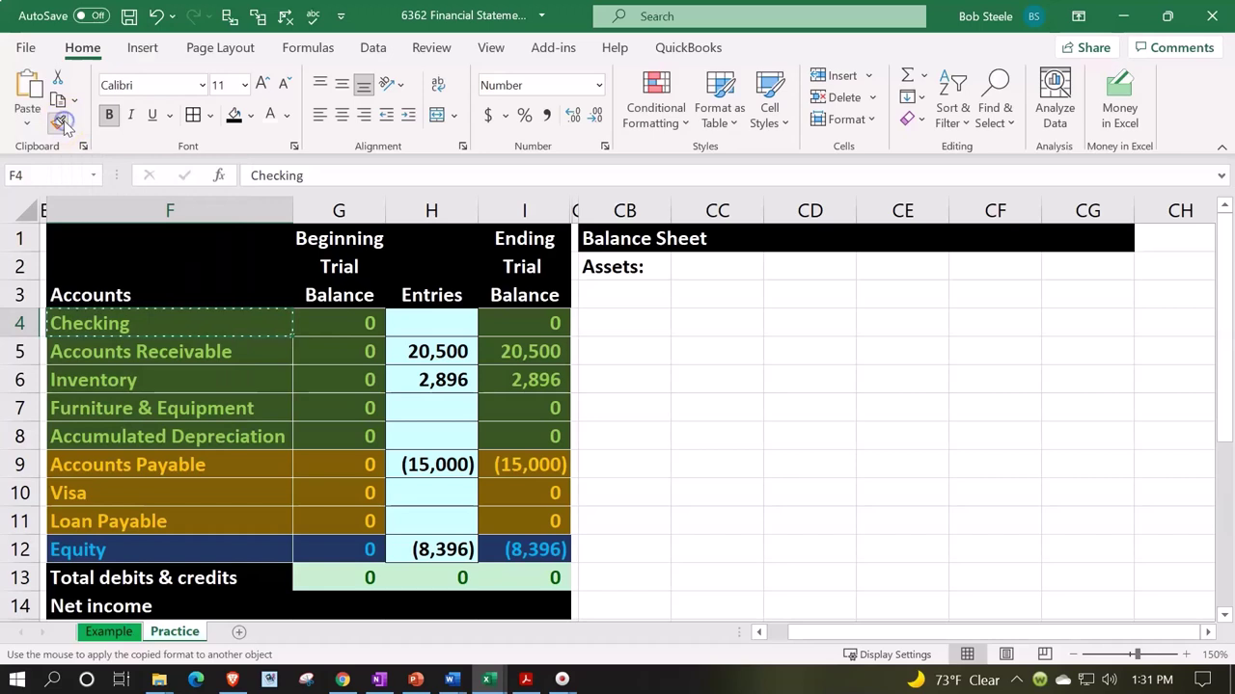
left_click(627, 263)
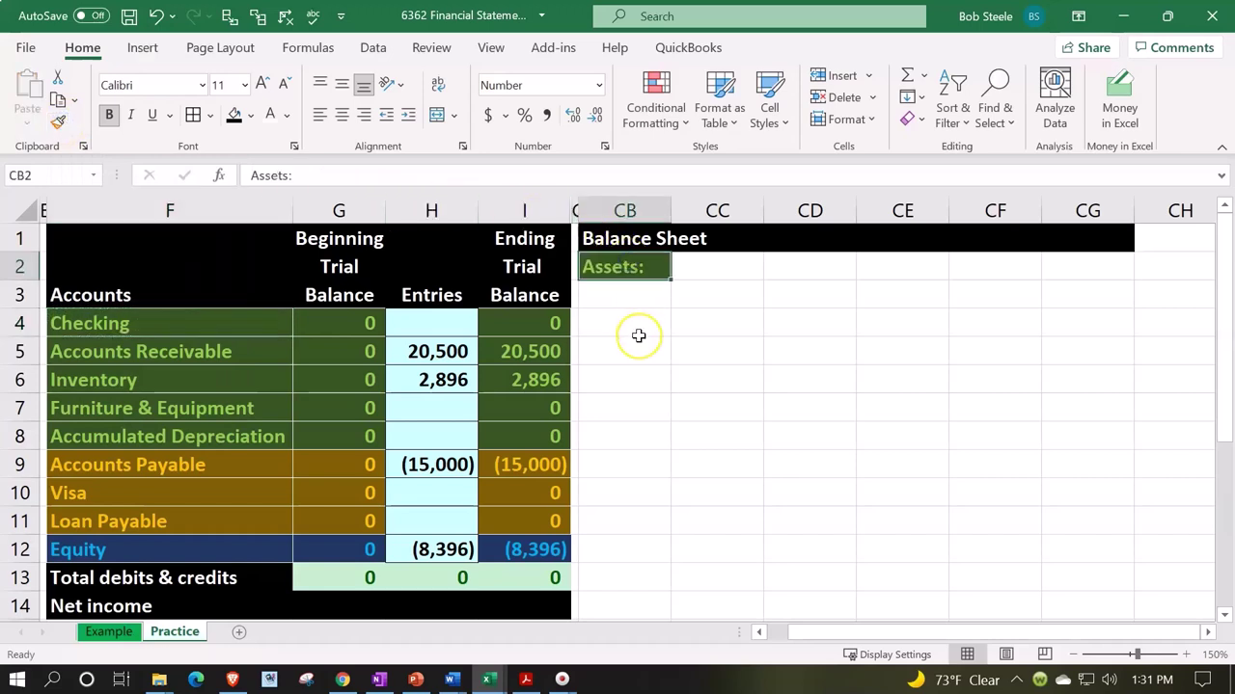
- Enter the 'Current asset:' subheading in CB3
left_click(628, 297)
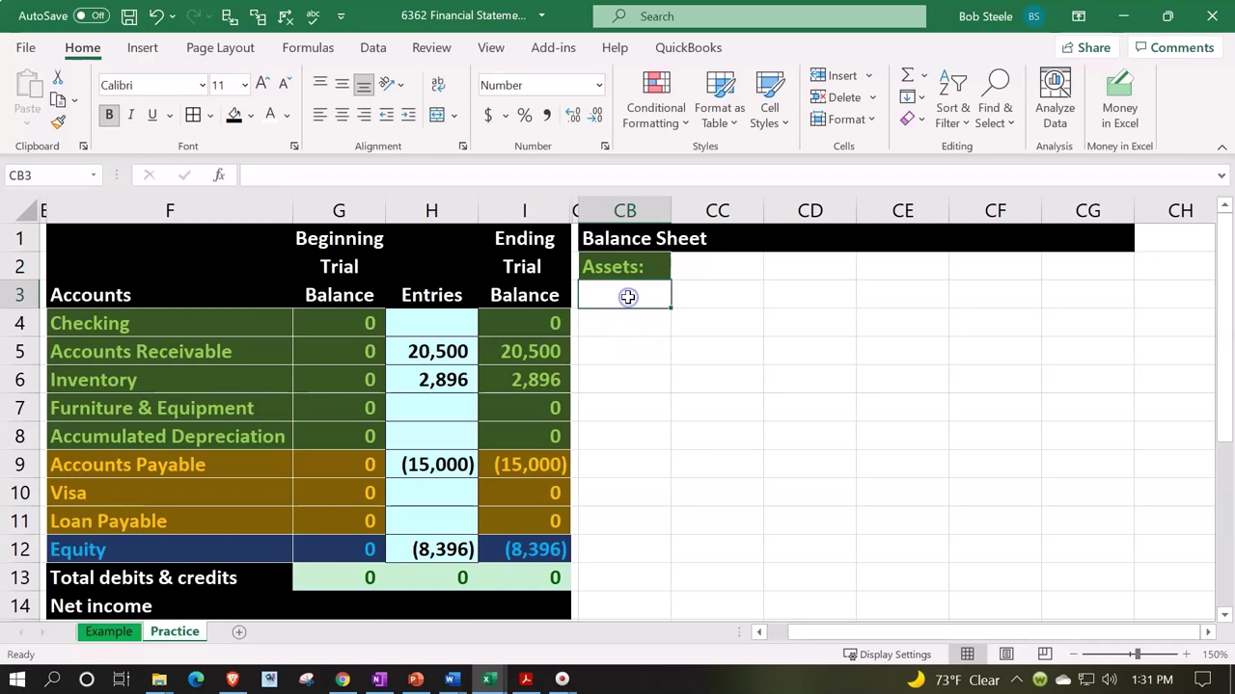
type("Curr")
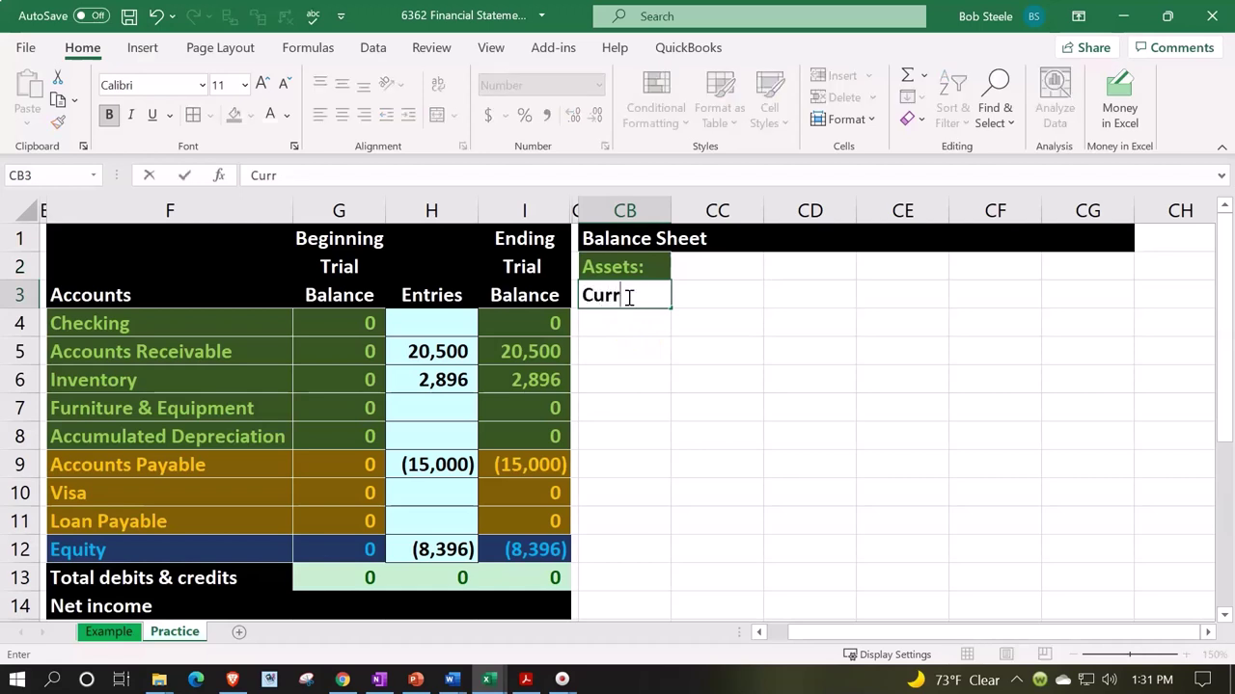
type("ent asset")
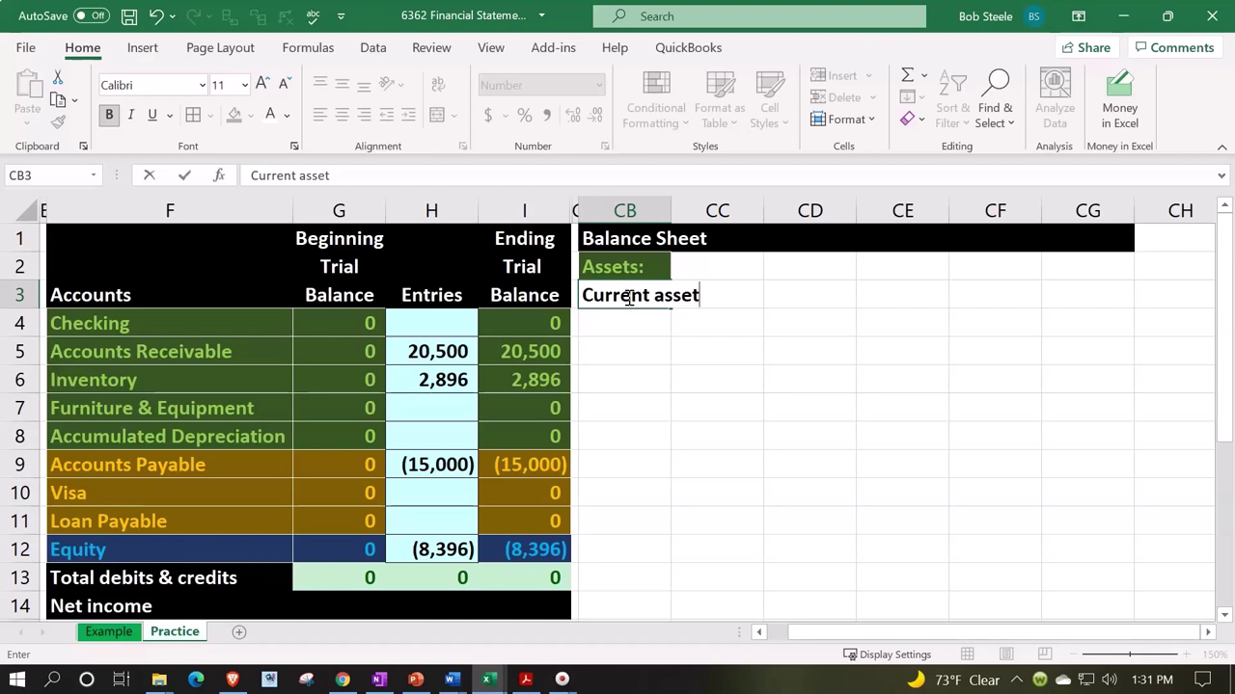
type(":")
key("Return")
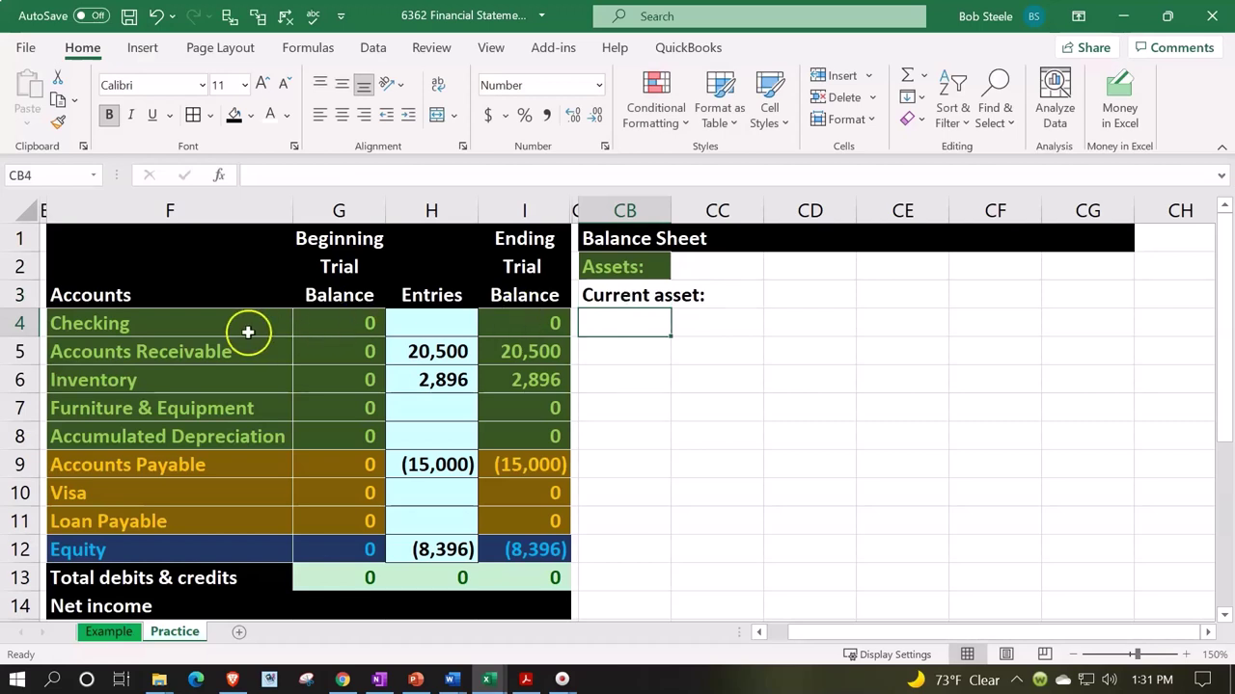
left_click(197, 346)
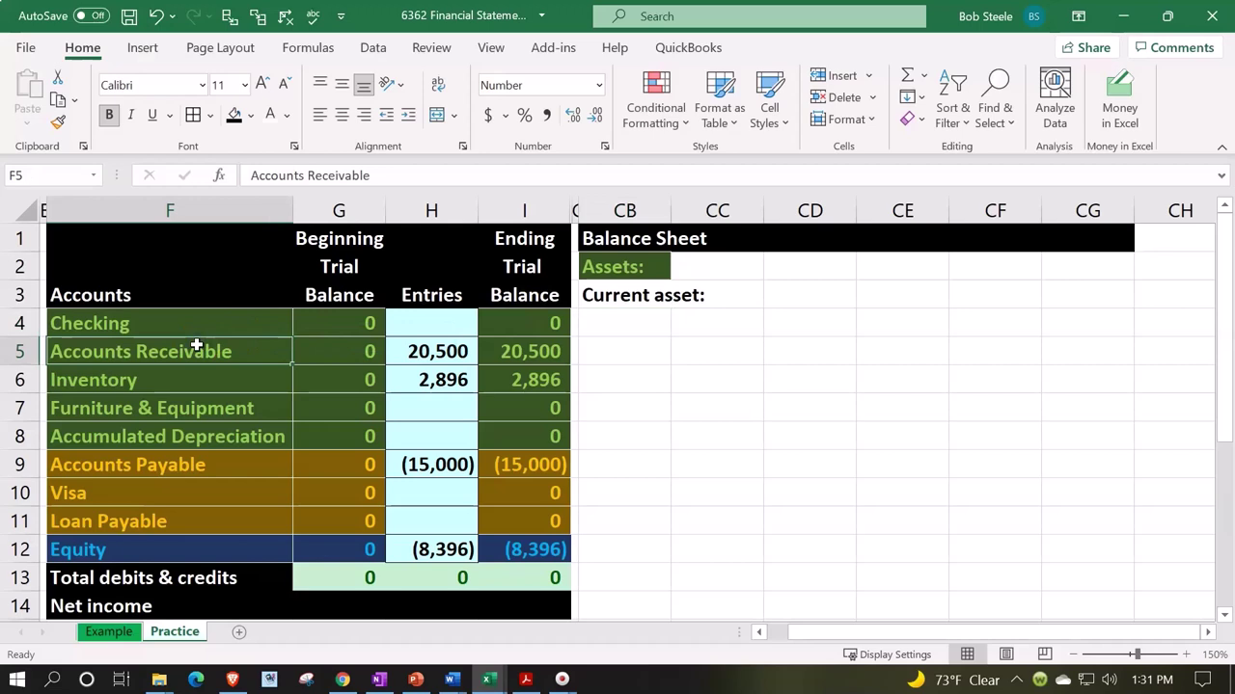
key("Up")
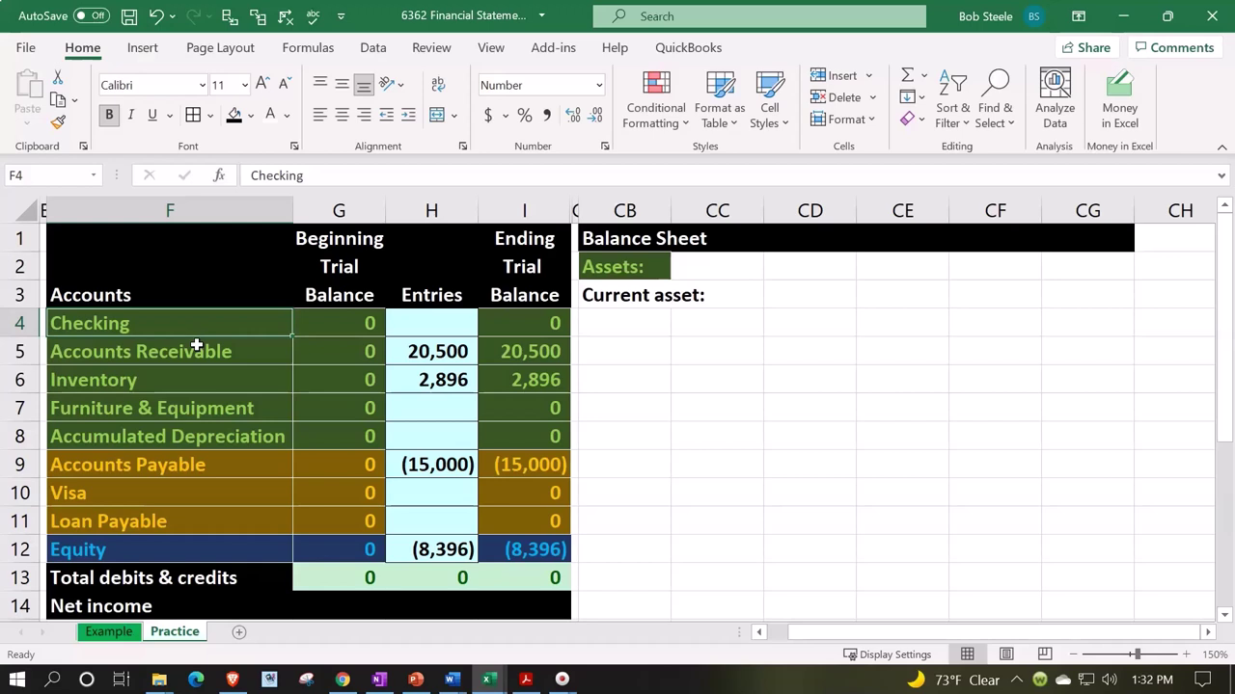
left_click(197, 345)
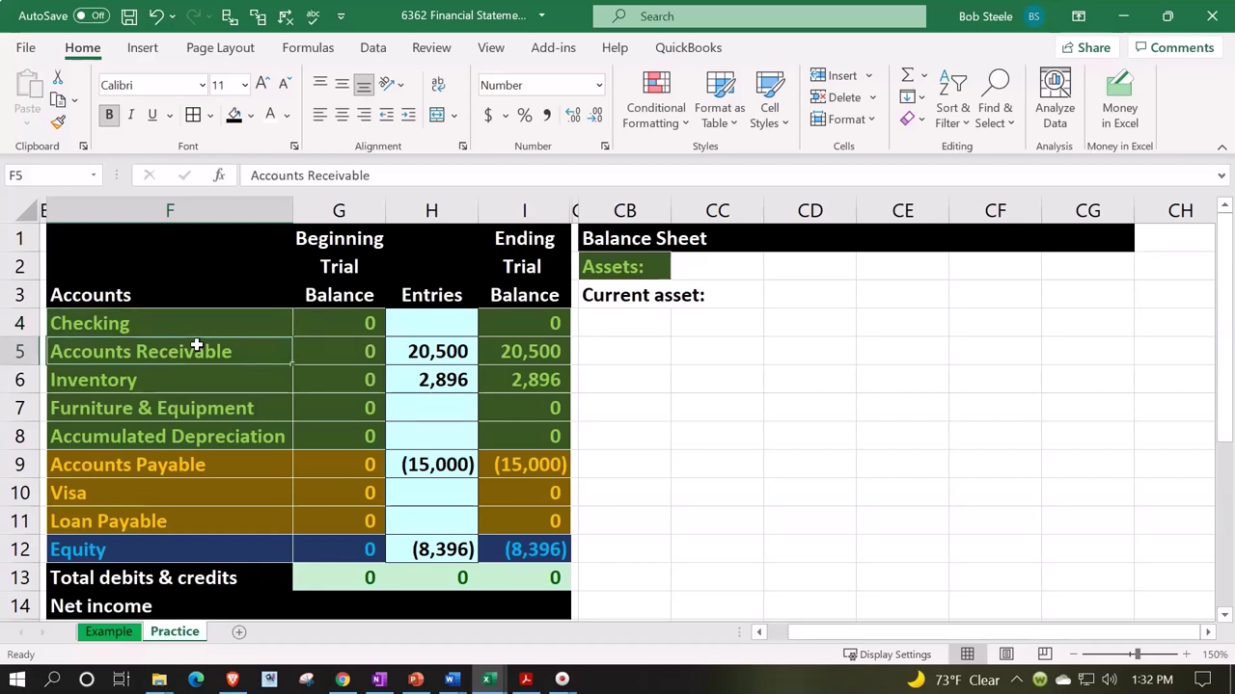
key("Down")
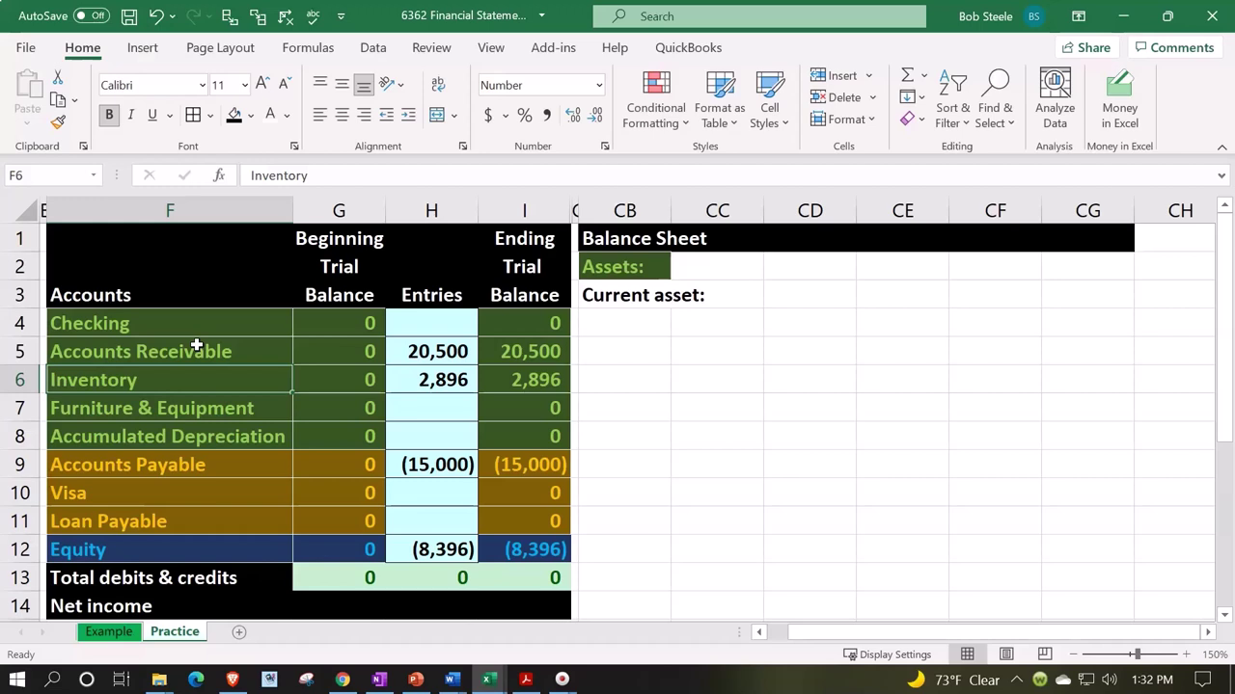
key("Right")
key("Right")
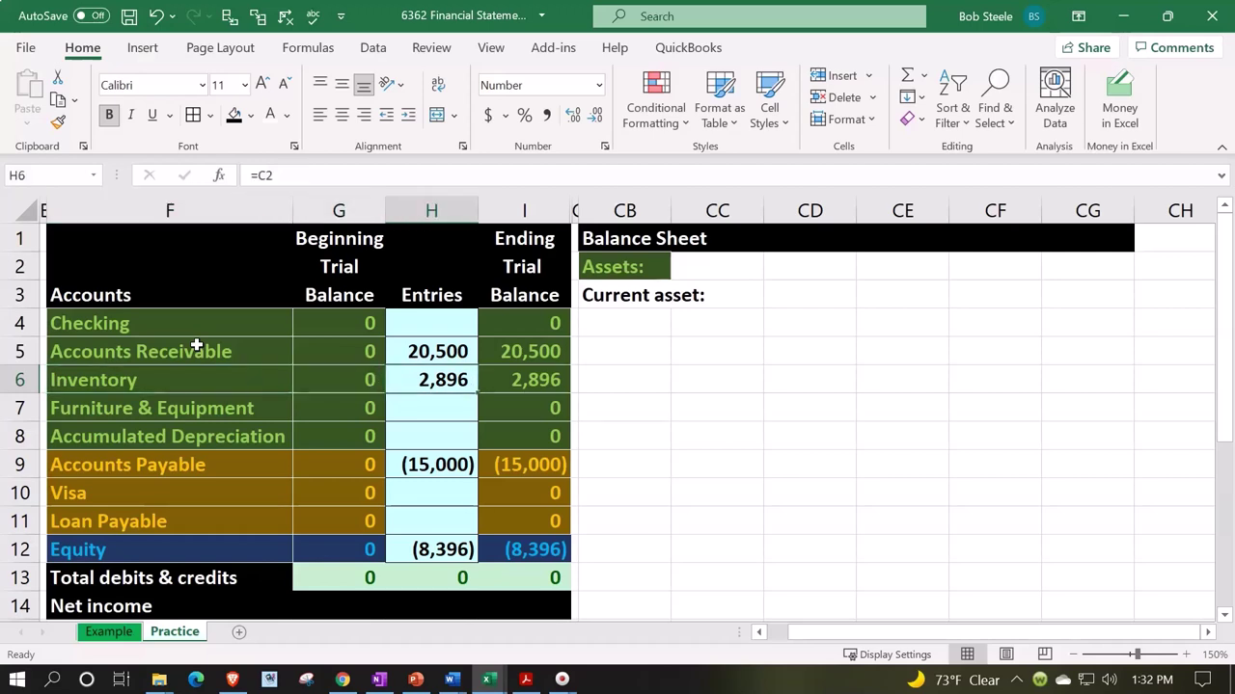
left_click(168, 328)
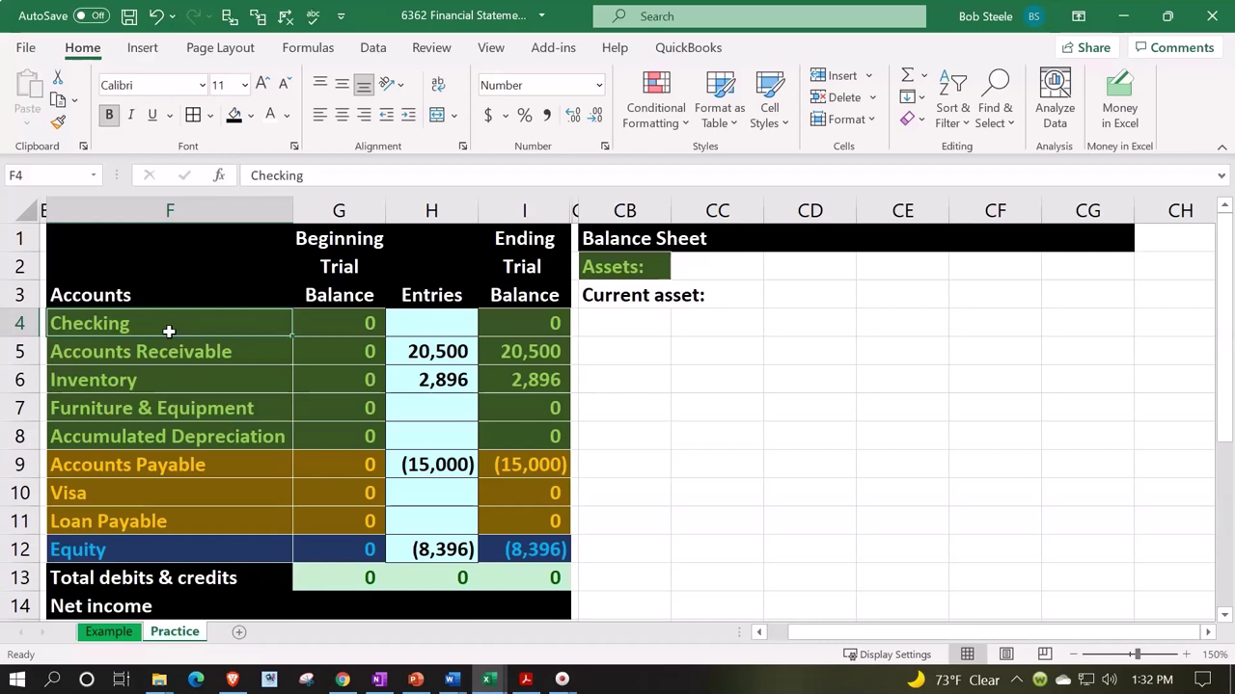
key("Down")
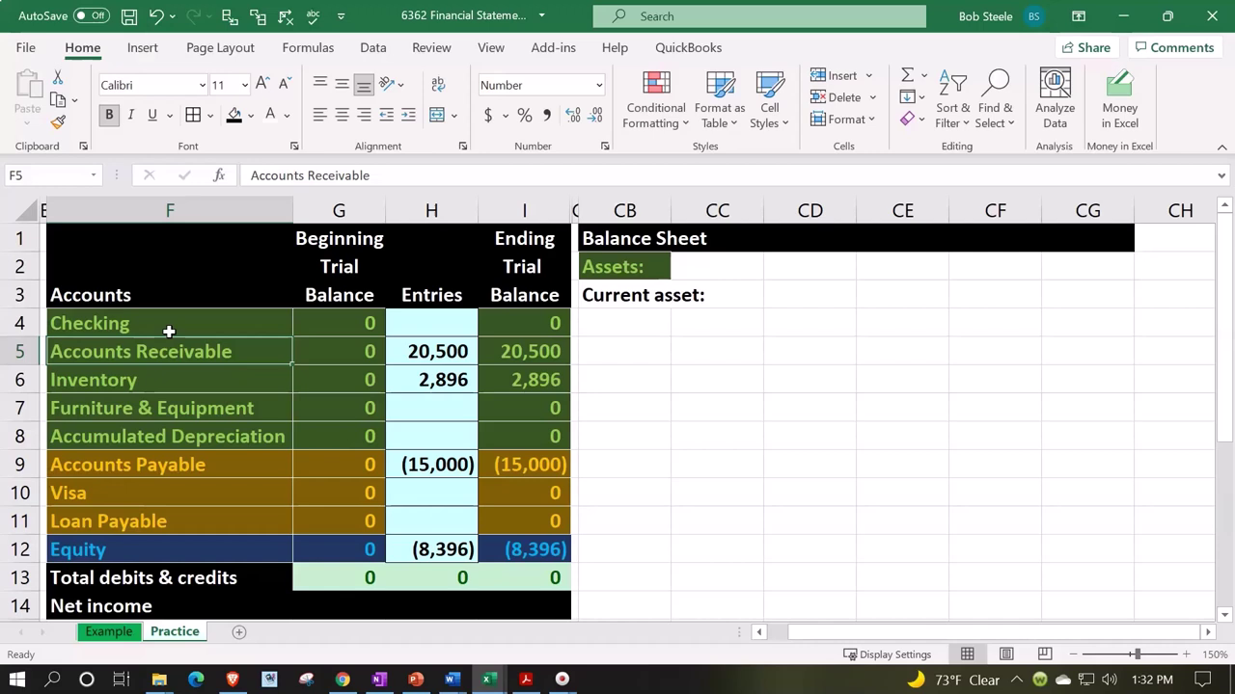
left_click(169, 331)
key("Down")
key("Right")
key("Right")
key("Right")
key("Right")
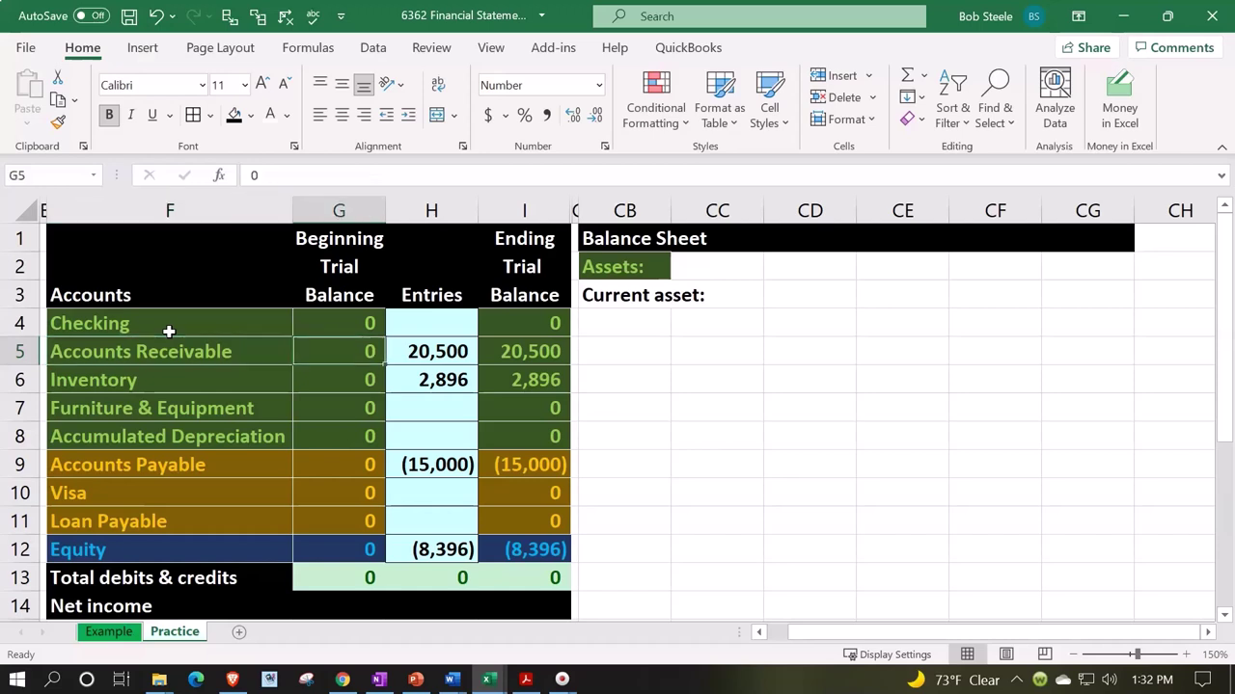
key("Up")
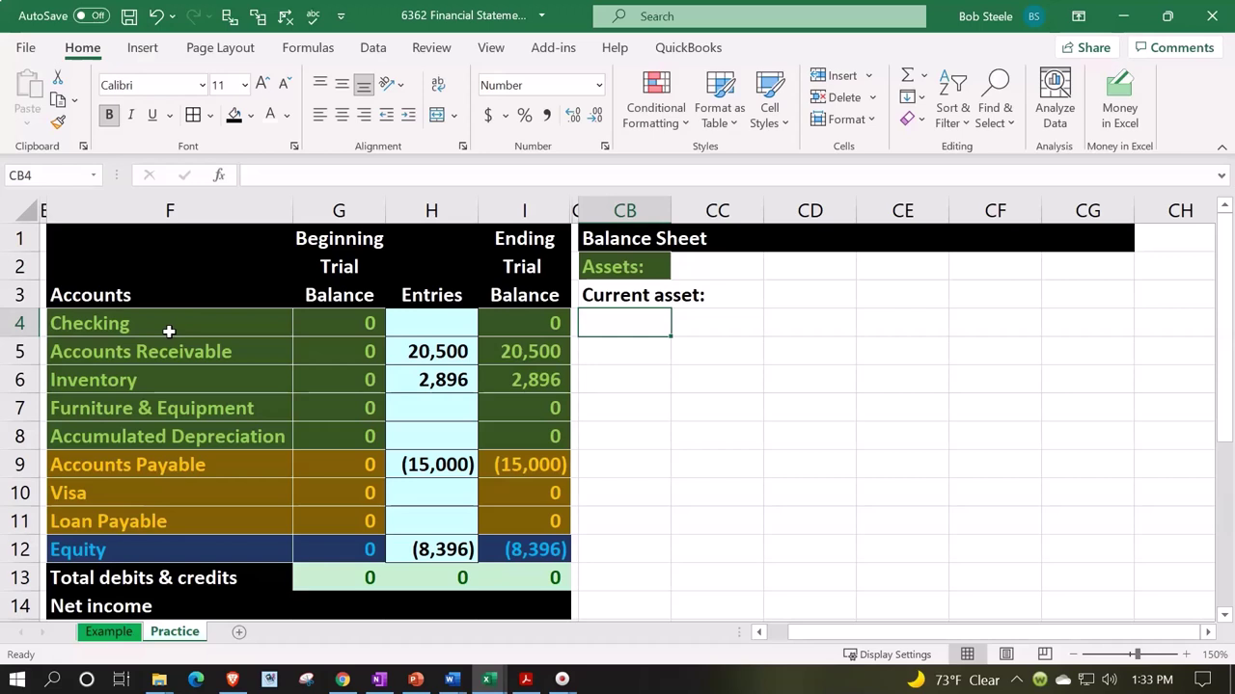
- Link CB4:CB6 to the Checking, Accounts Receivable and Inventory names and widen column CB
type("=")
left_click(169, 331)
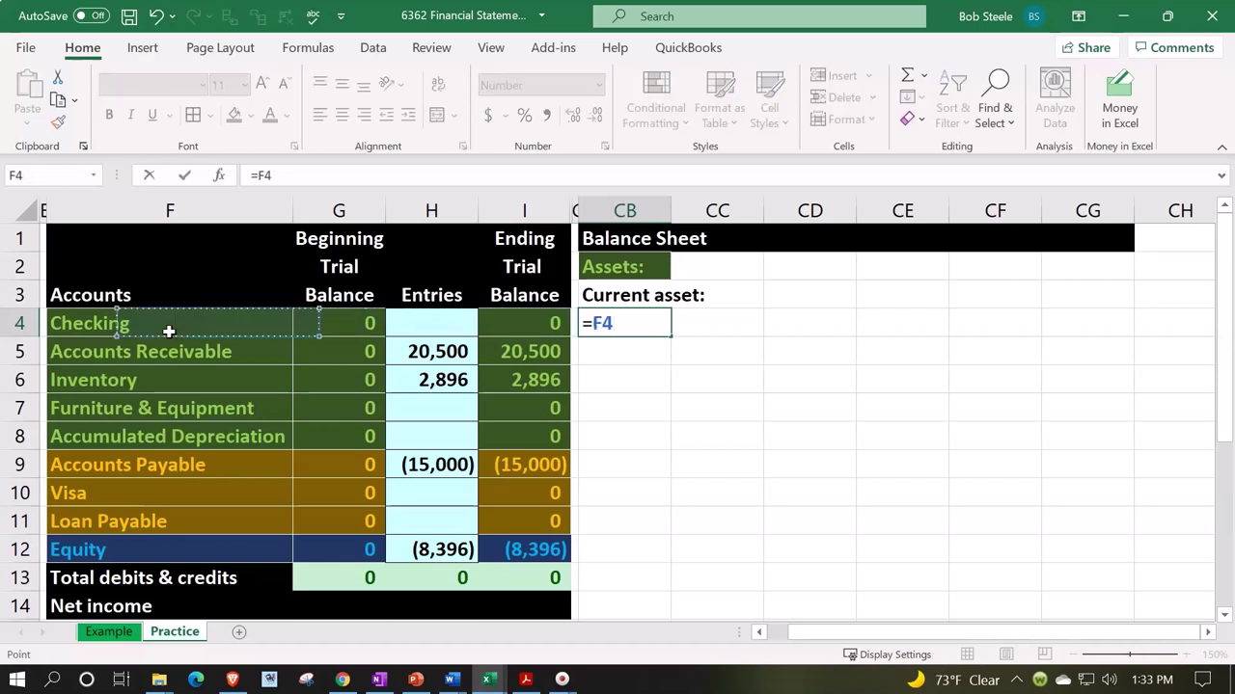
key("Return")
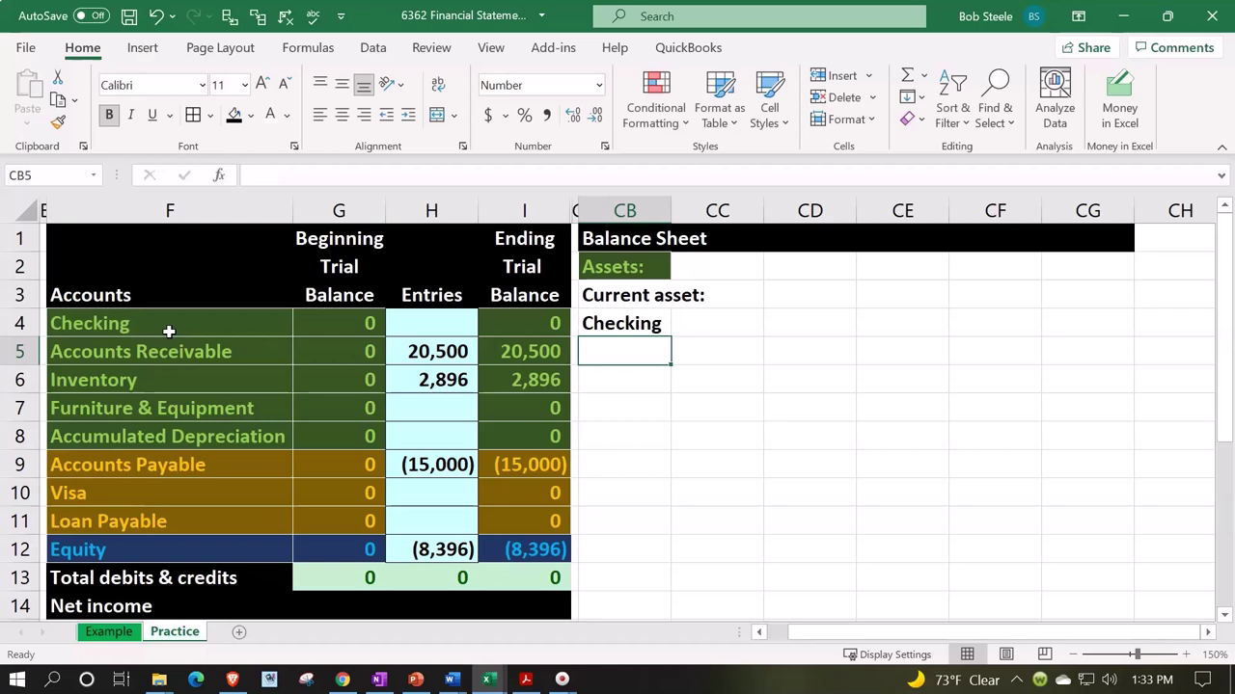
type("=")
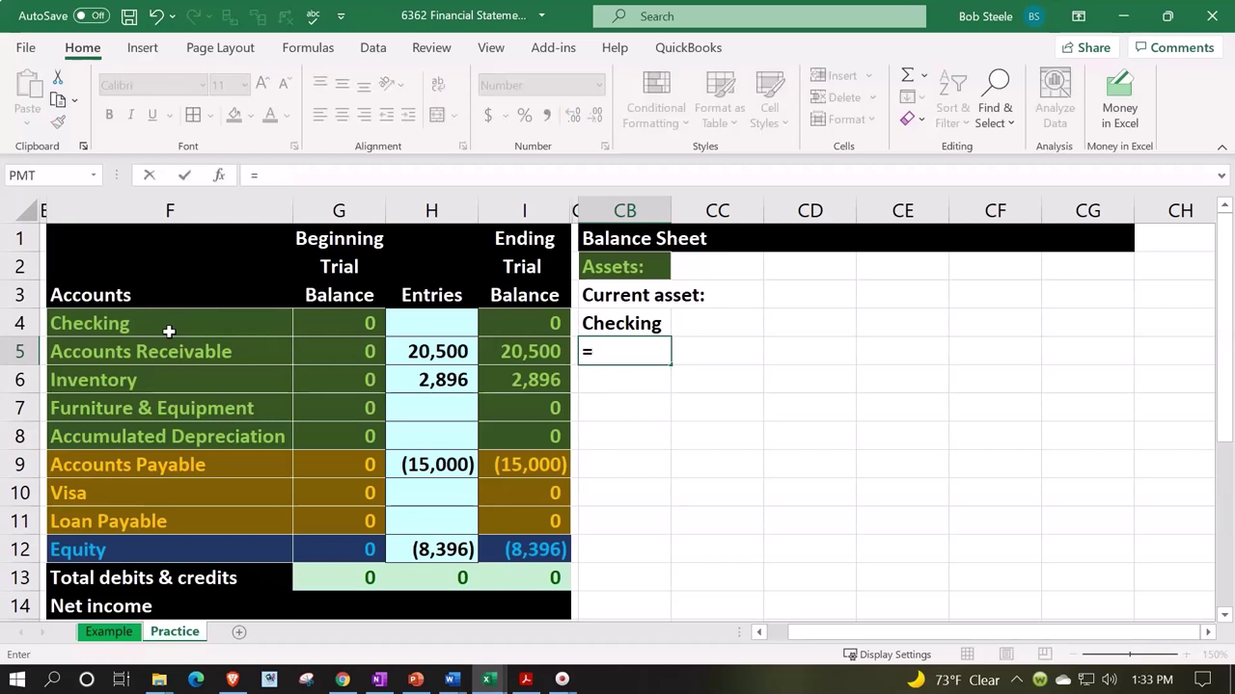
key("Left")
key("Left")
key("Left")
key("Left")
key("Left")
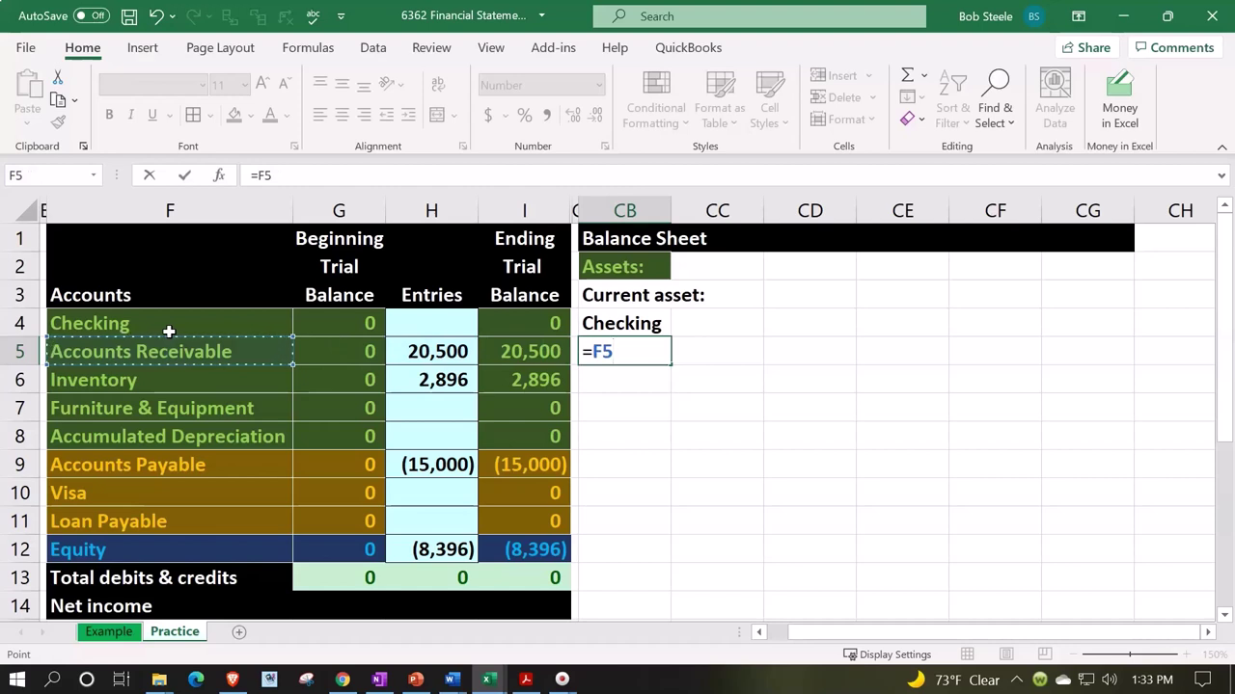
key("Return")
type("=")
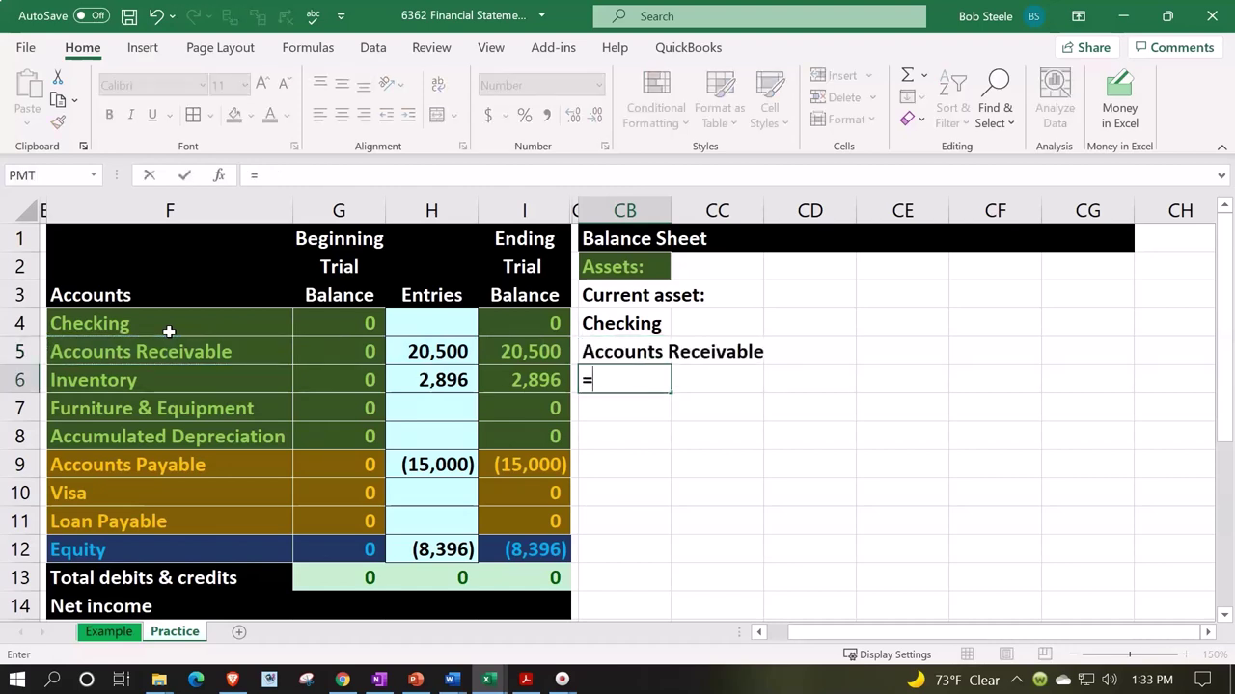
key("Left")
key("Left")
key("Left")
key("Left")
key("Left")
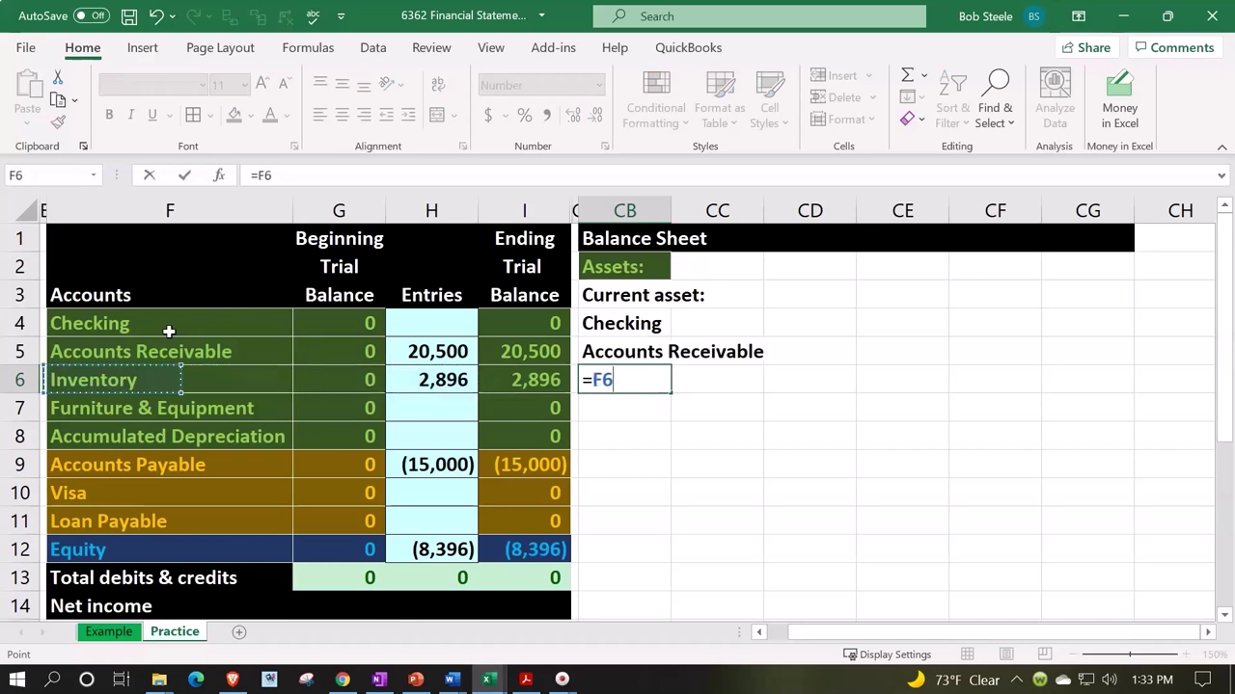
key("Return")
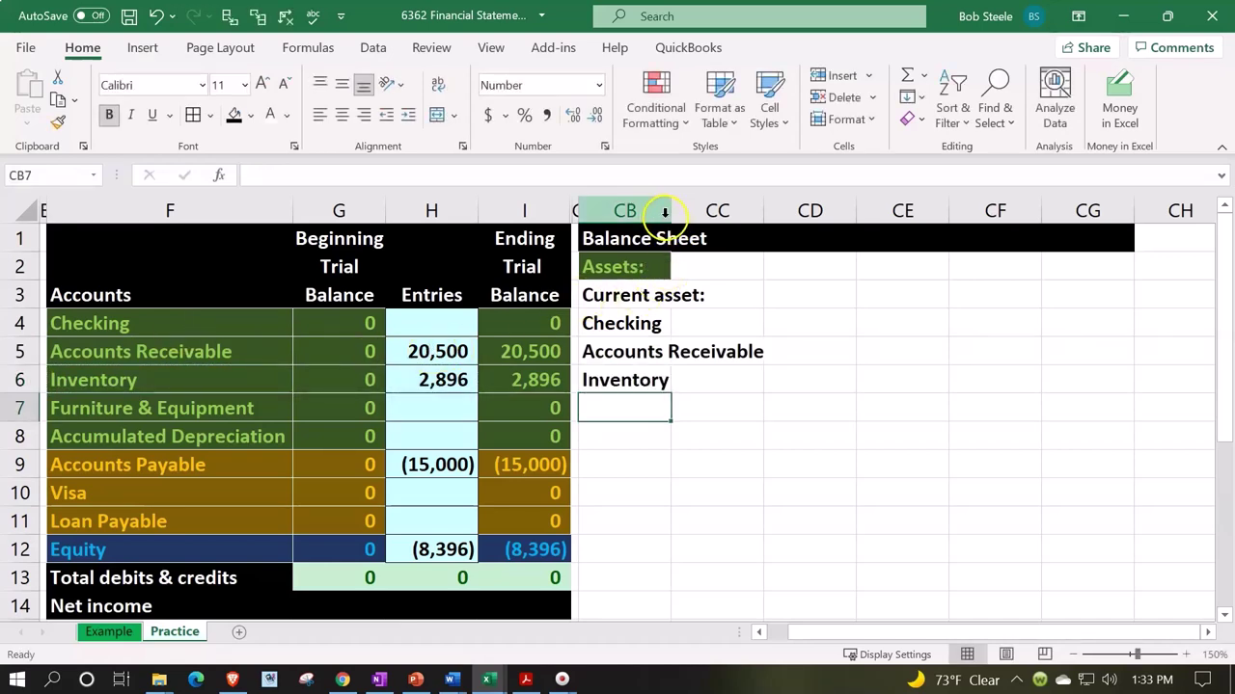
left_click_drag(673, 212, 788, 209)
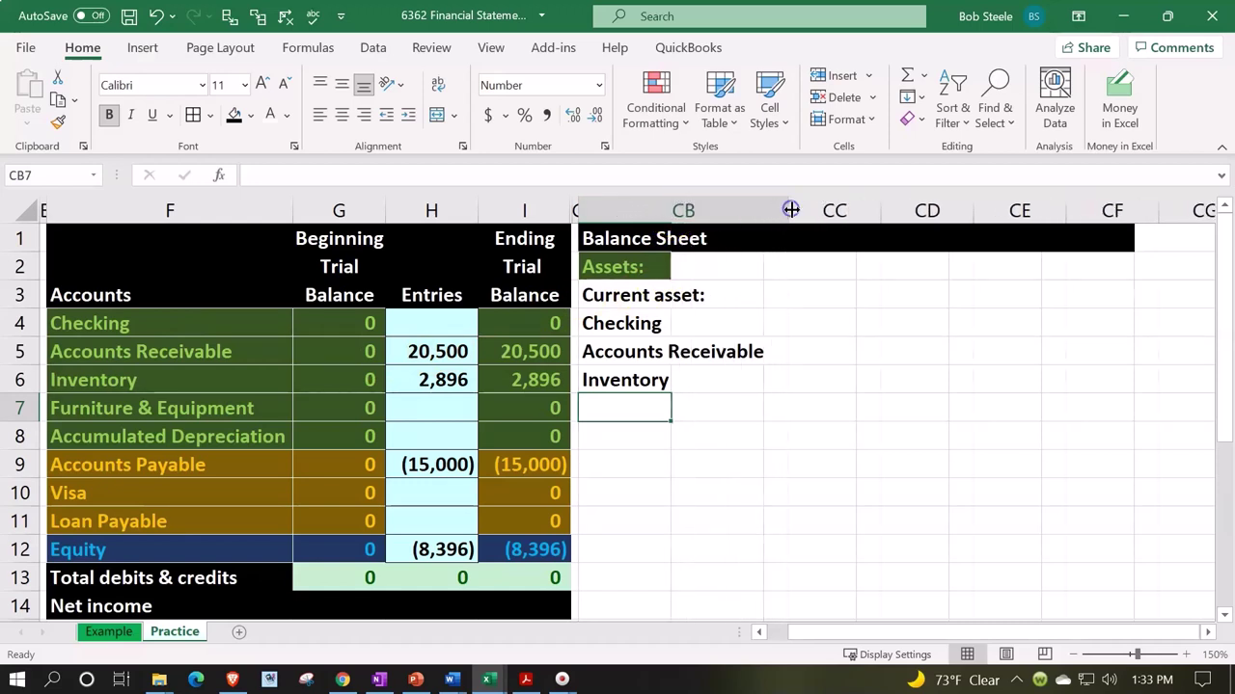
- Add a 'Total current assets' label in CB7 and indent CB4:CB7 one level
type("To")
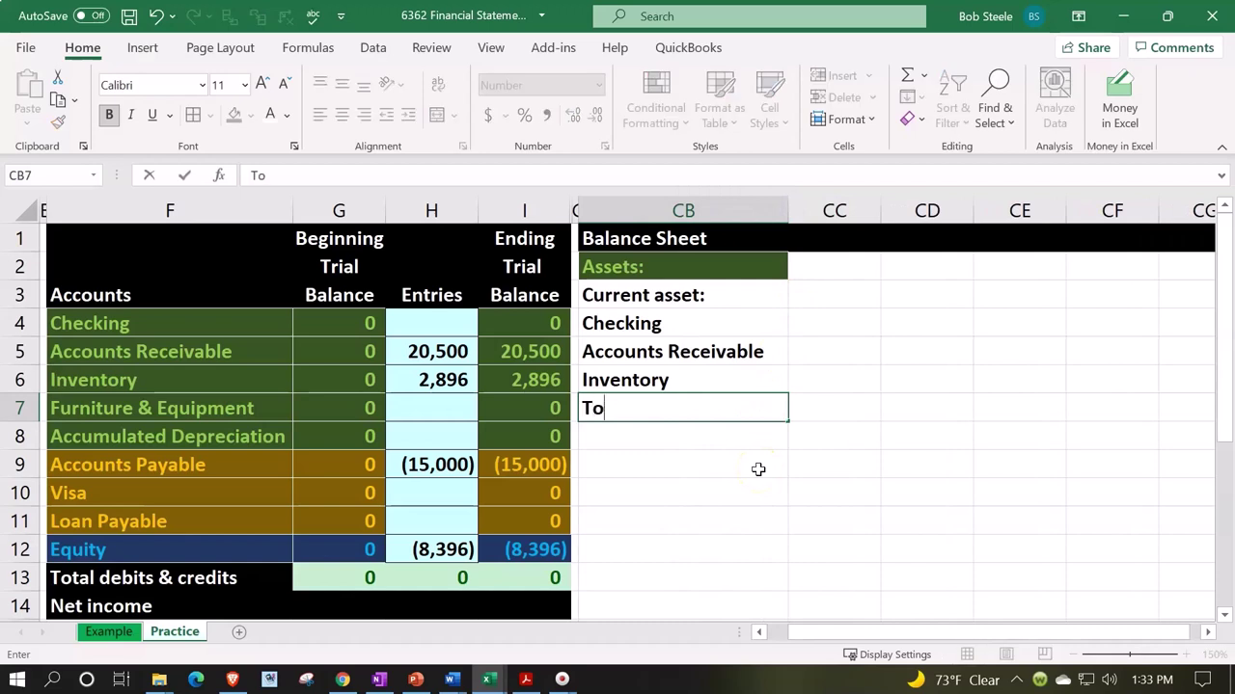
type("tal current assets")
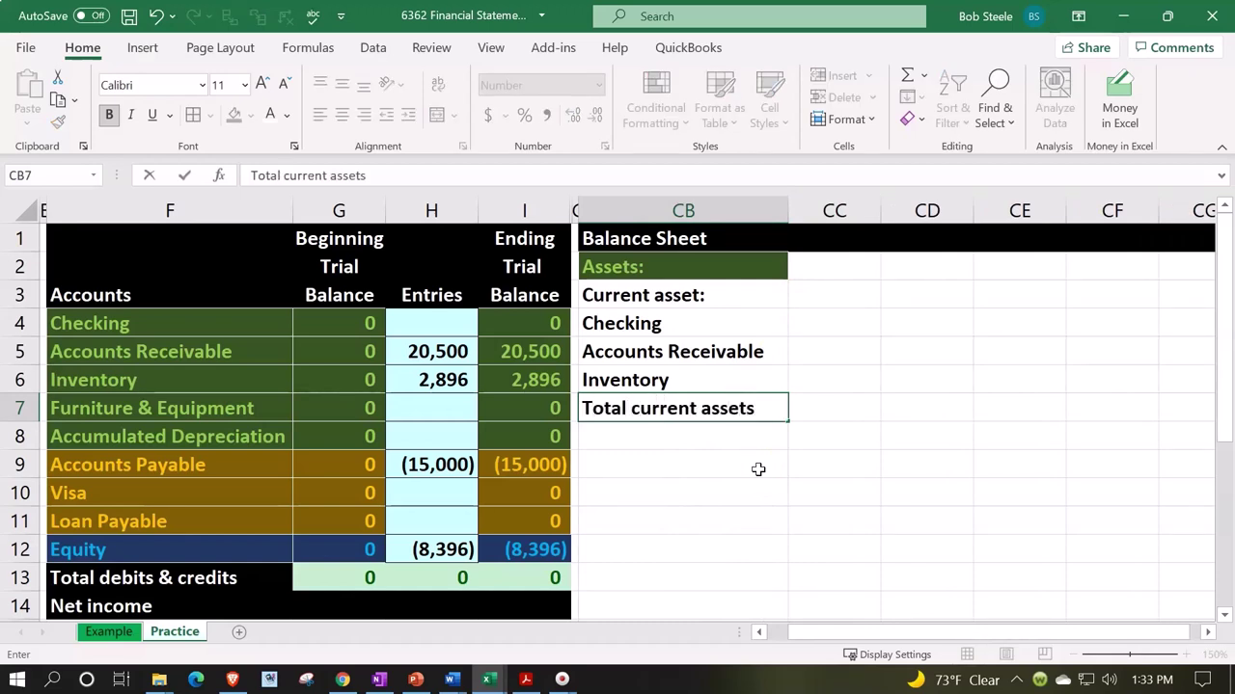
key("Return")
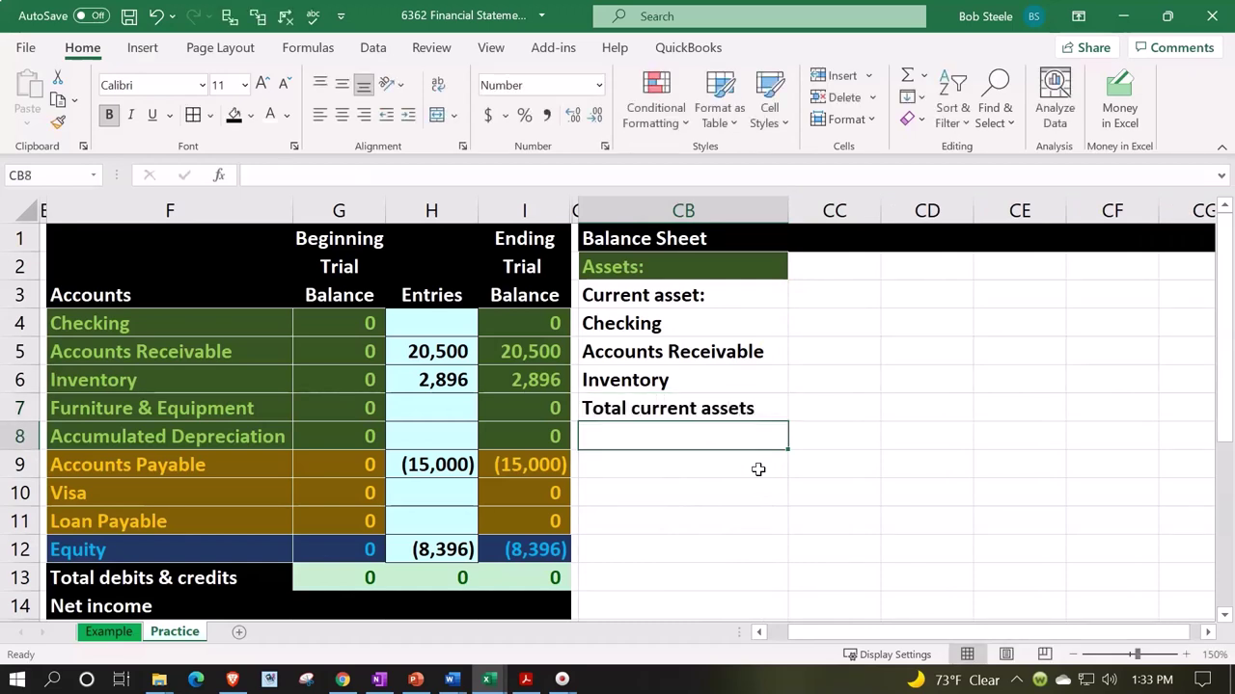
left_click(685, 324)
left_click_drag(685, 323, 686, 446)
left_click_drag(681, 331, 685, 408)
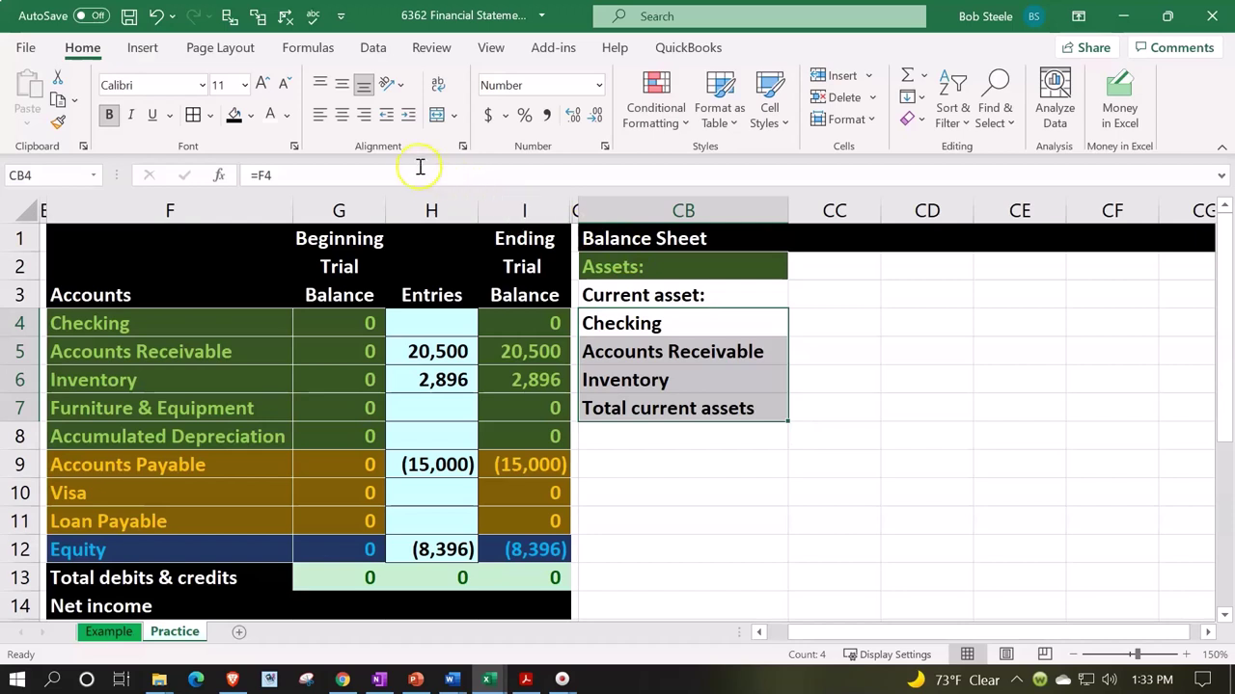
left_click(409, 116)
left_click(409, 117)
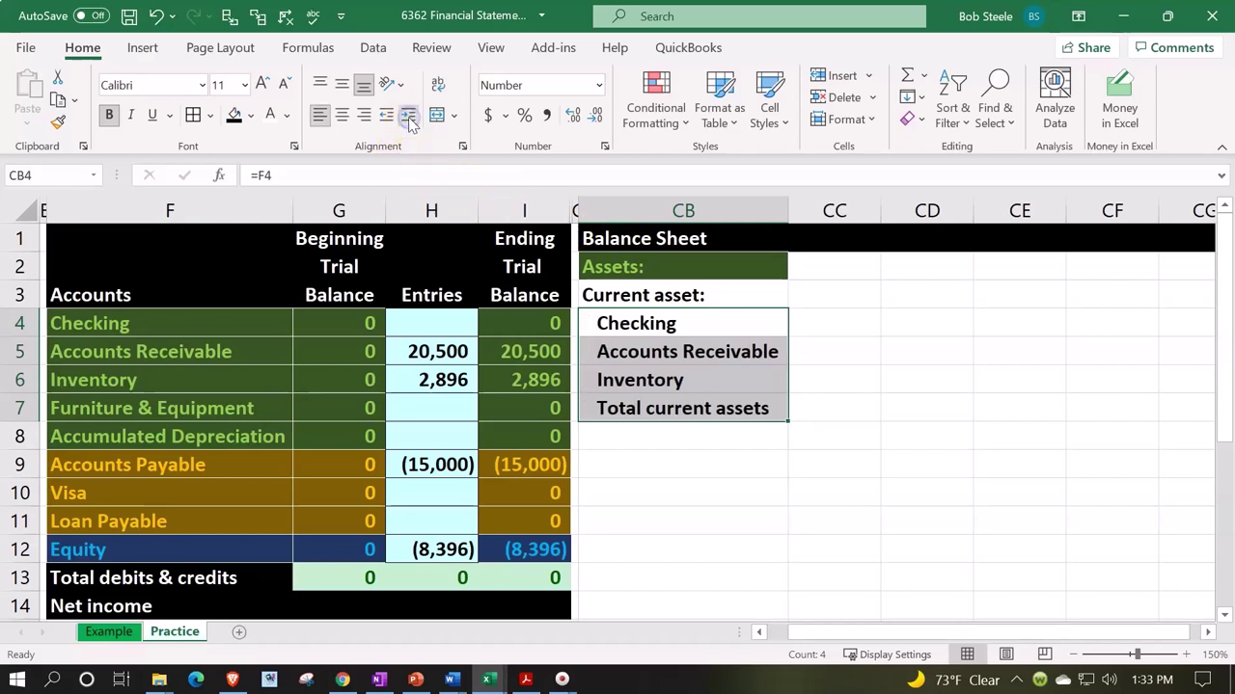
left_click(834, 324)
left_click_drag(830, 270, 831, 397)
- Link CC4:CC6 to ending balances I4, I5, I6, showing 0, 20,500 and 2,896
left_click(829, 324)
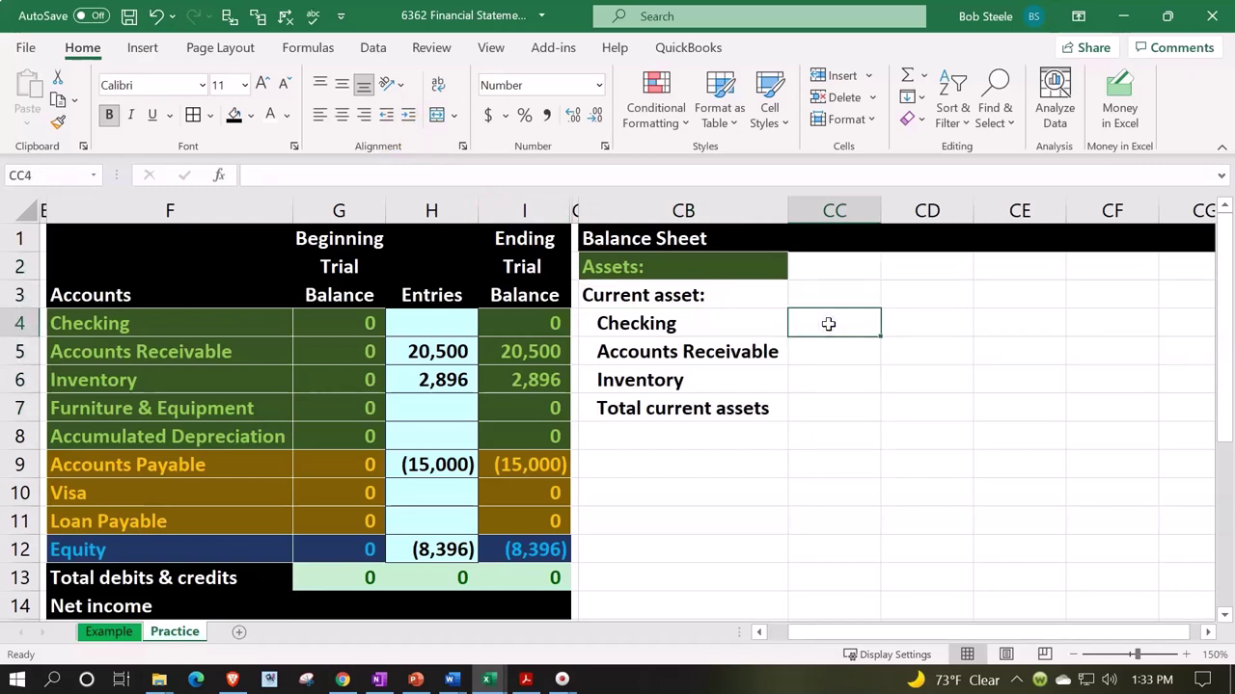
type("=")
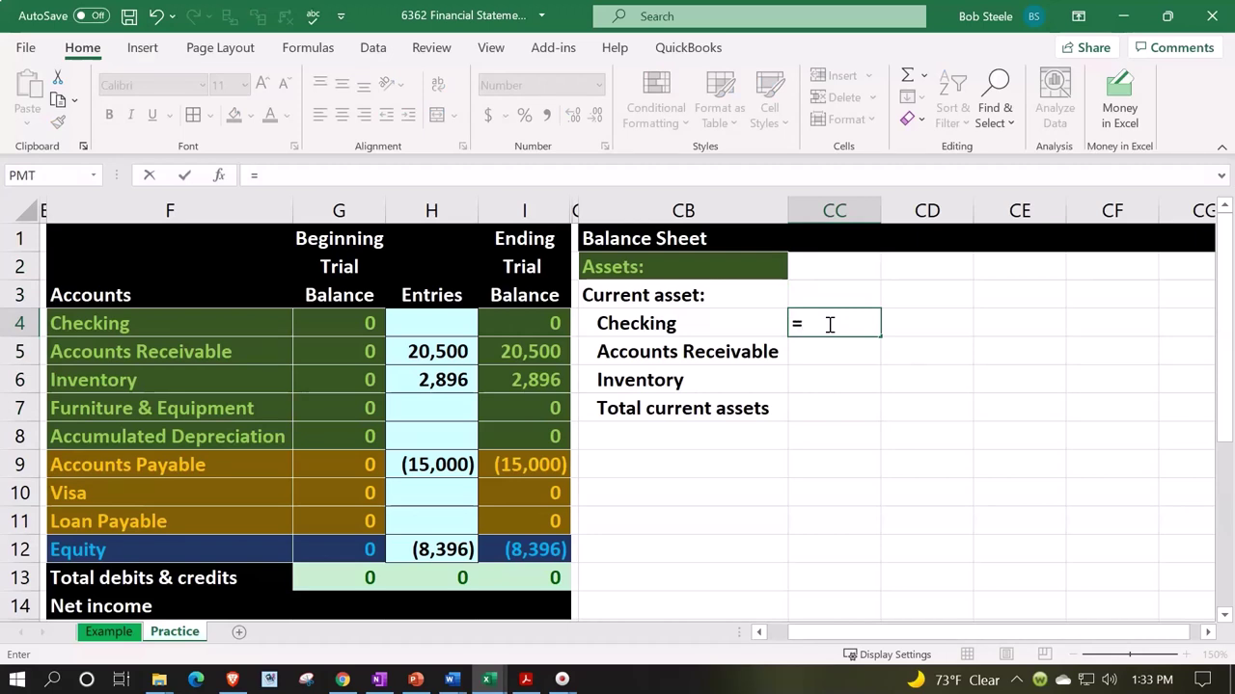
key("Left")
key("Left")
key("Left")
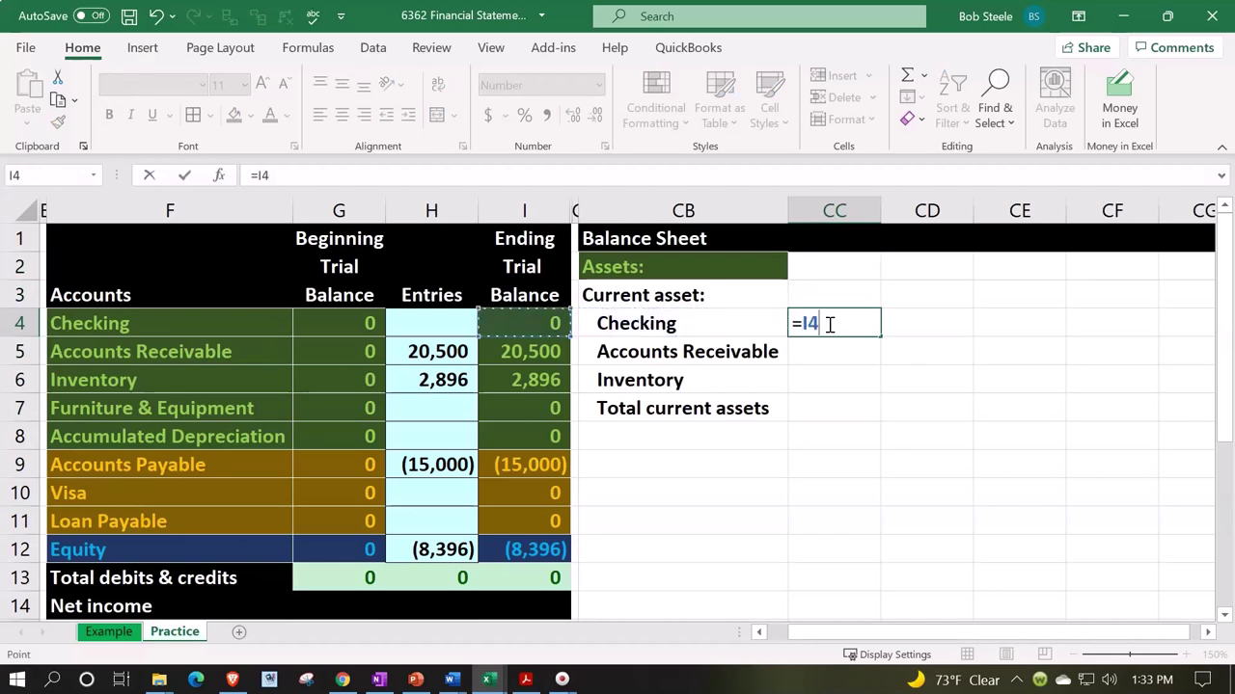
key("Return")
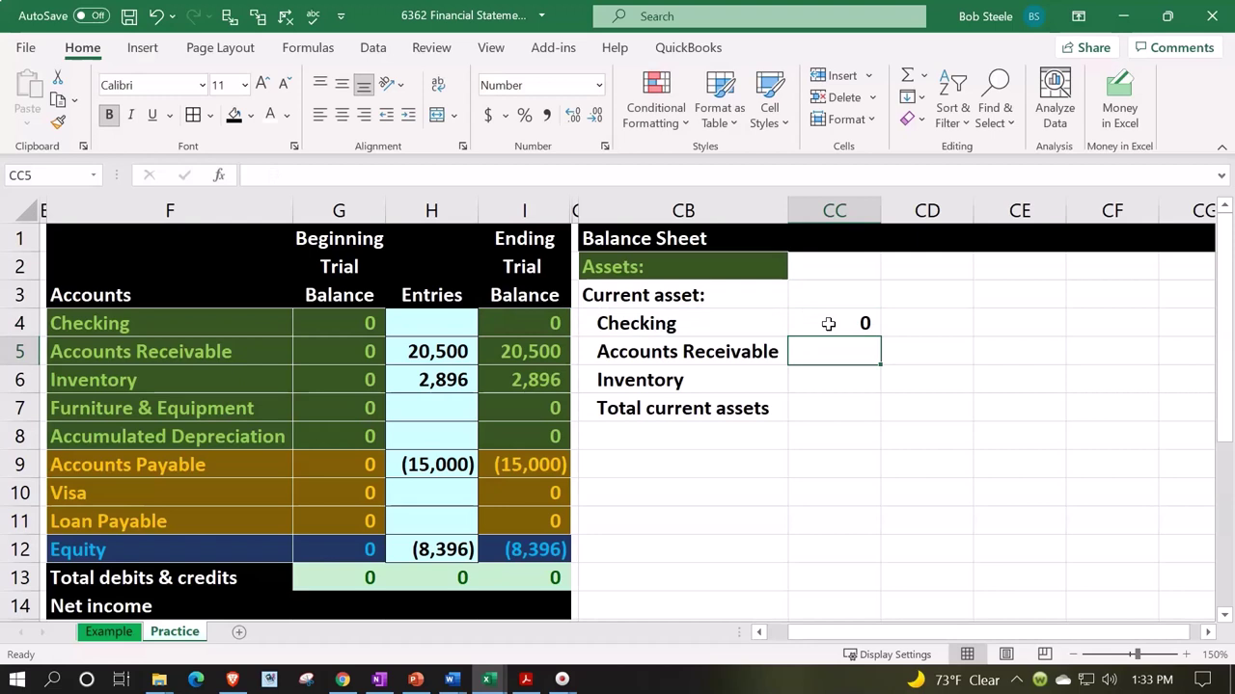
type("=")
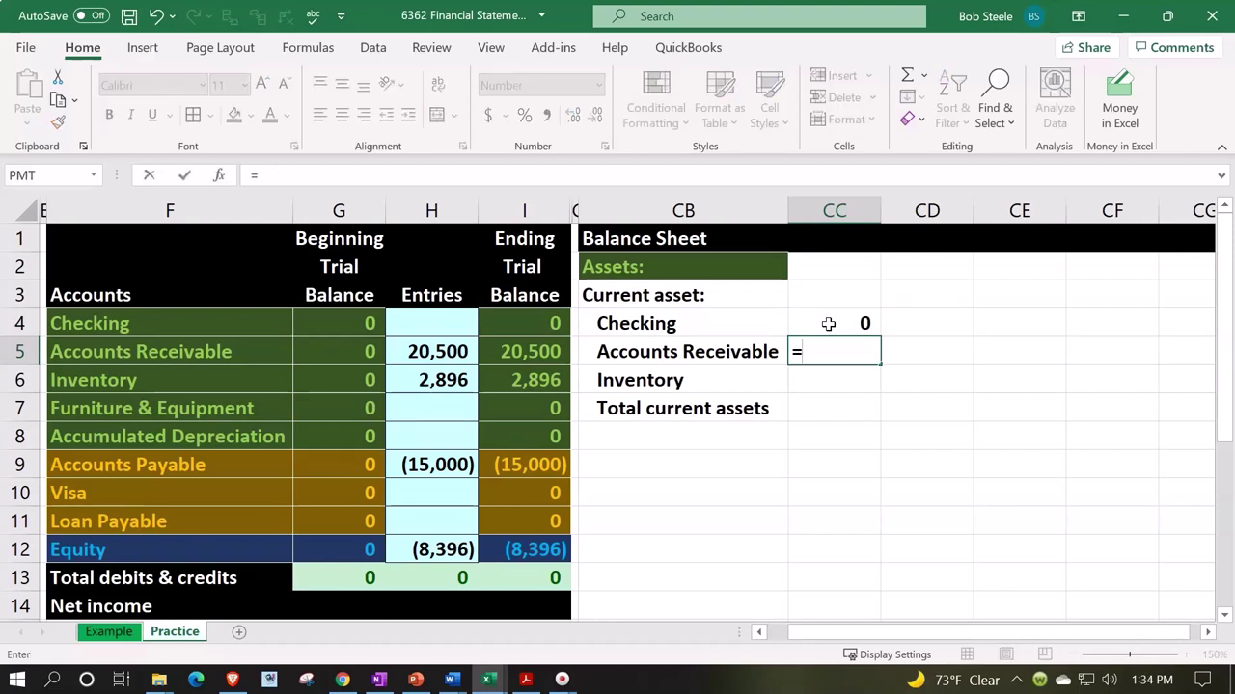
key("Left")
key("Left")
key("Left")
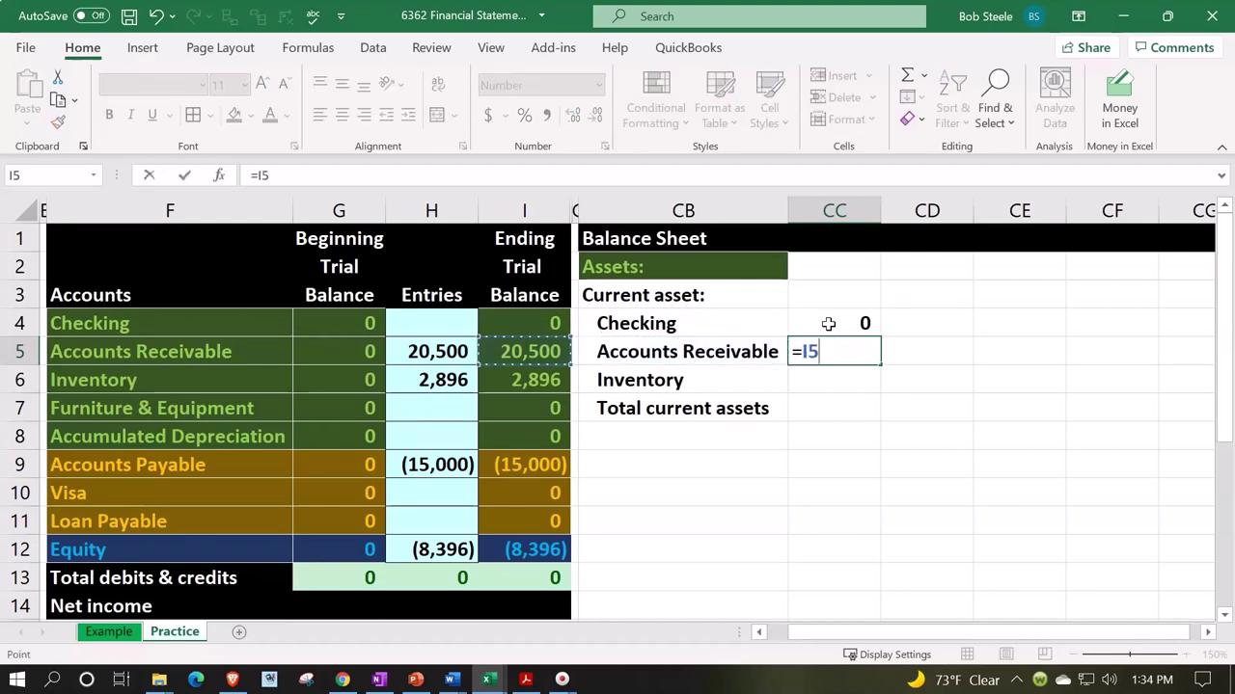
key("Return")
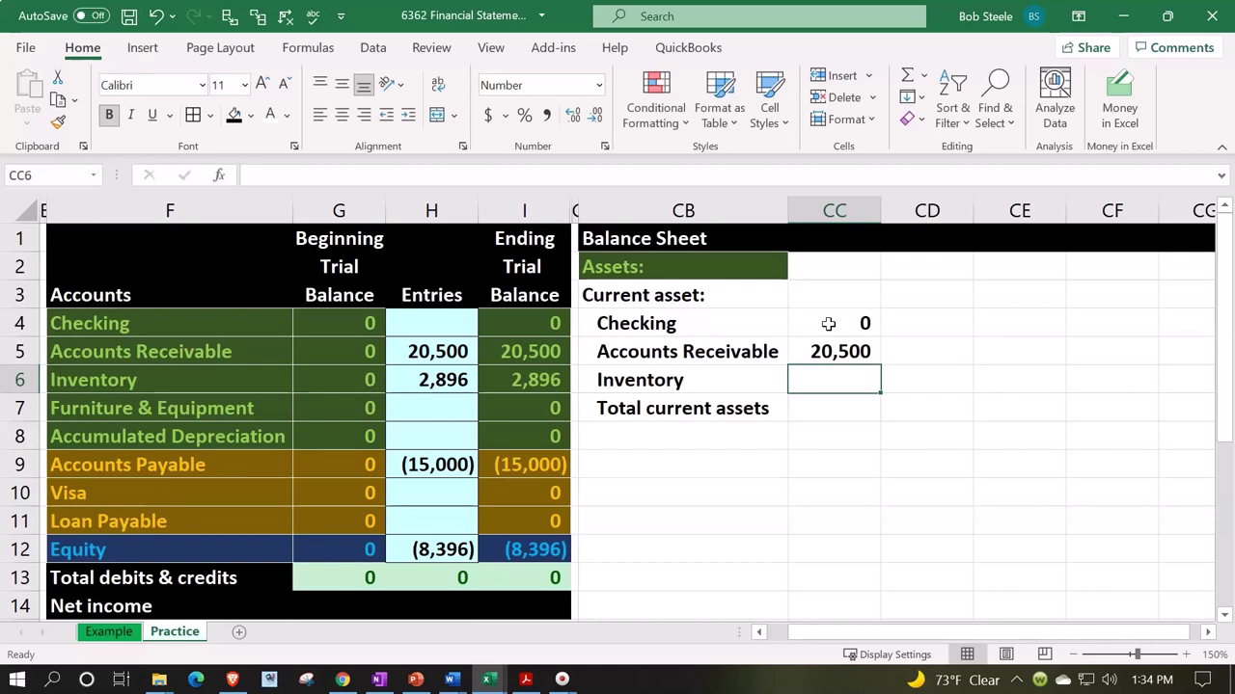
type("=")
key("Left")
key("Left")
key("Left")
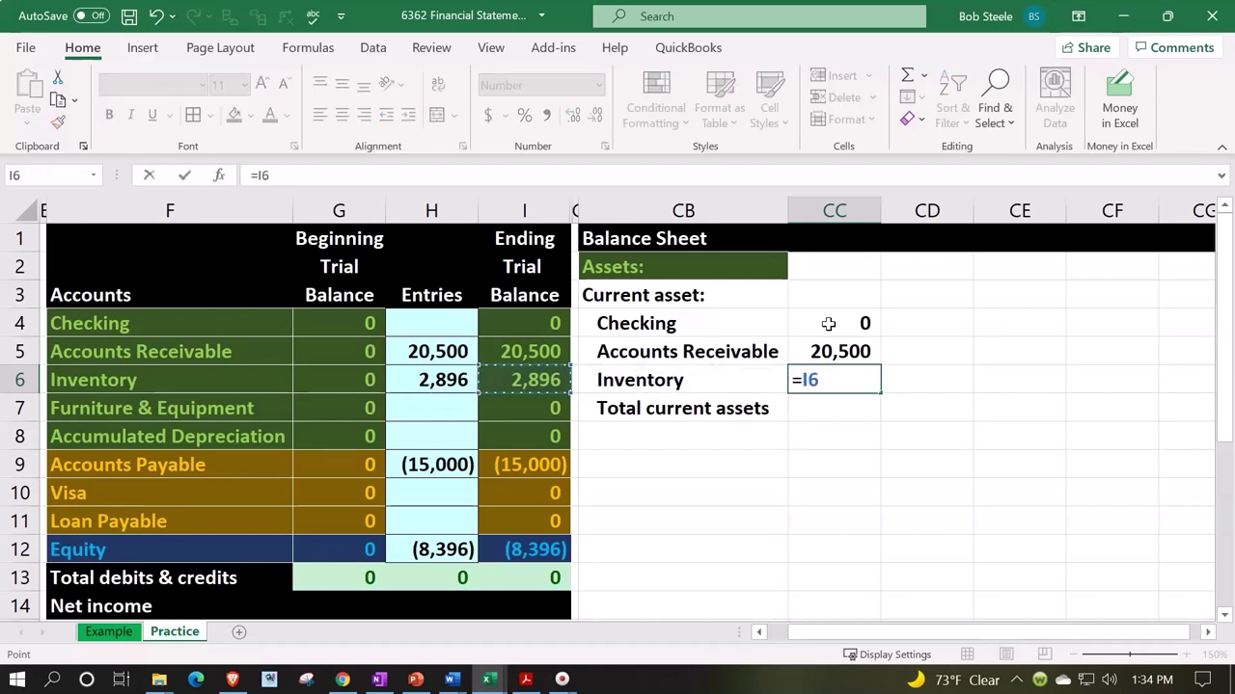
key("Return")
- Underline the Inventory amount 2,896 in CC6
key("Up")
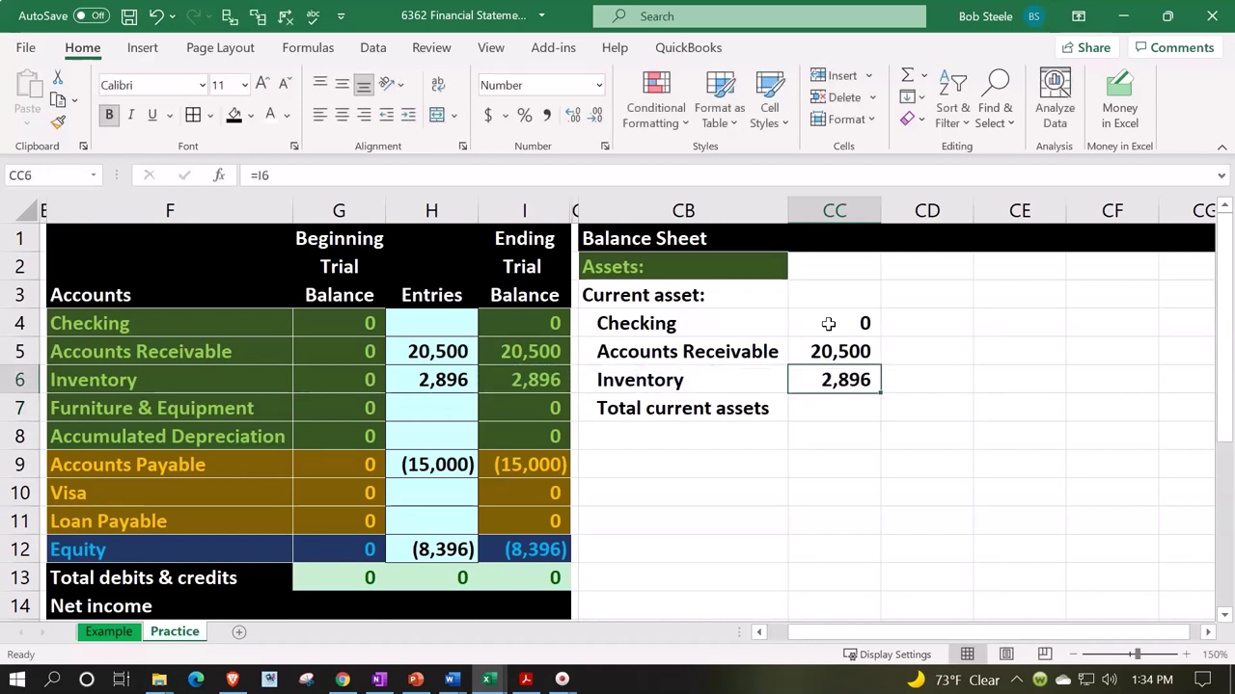
left_click(152, 115)
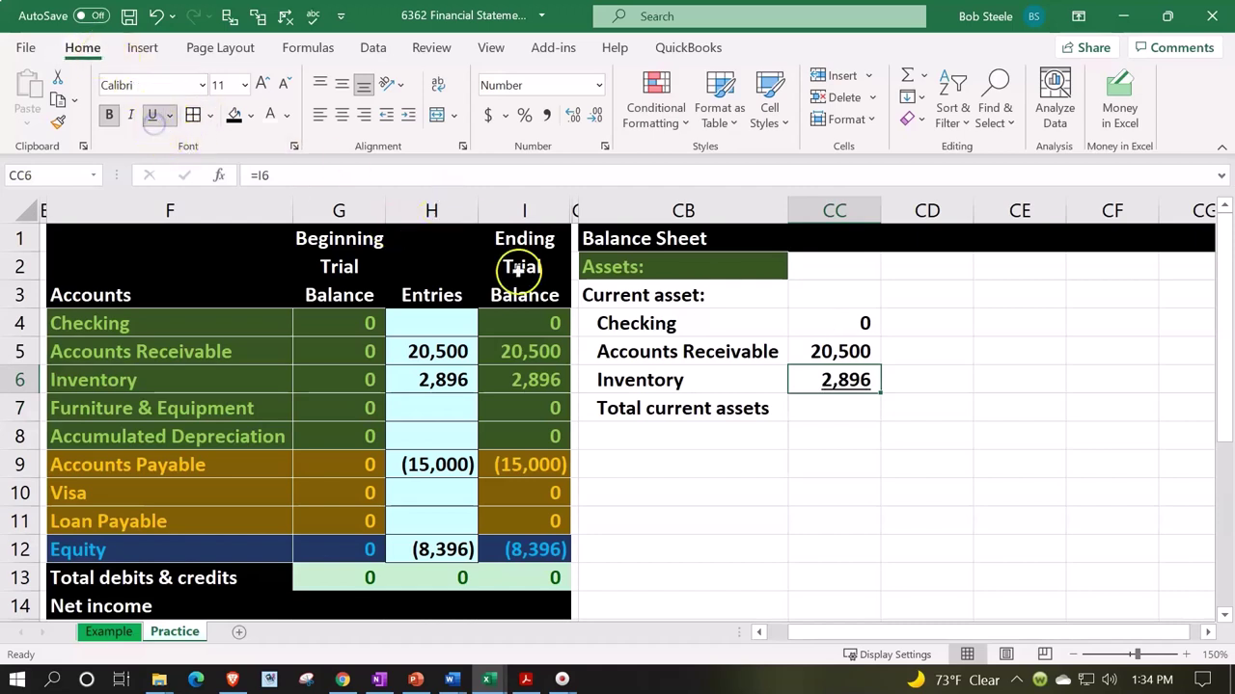
left_click(711, 408)
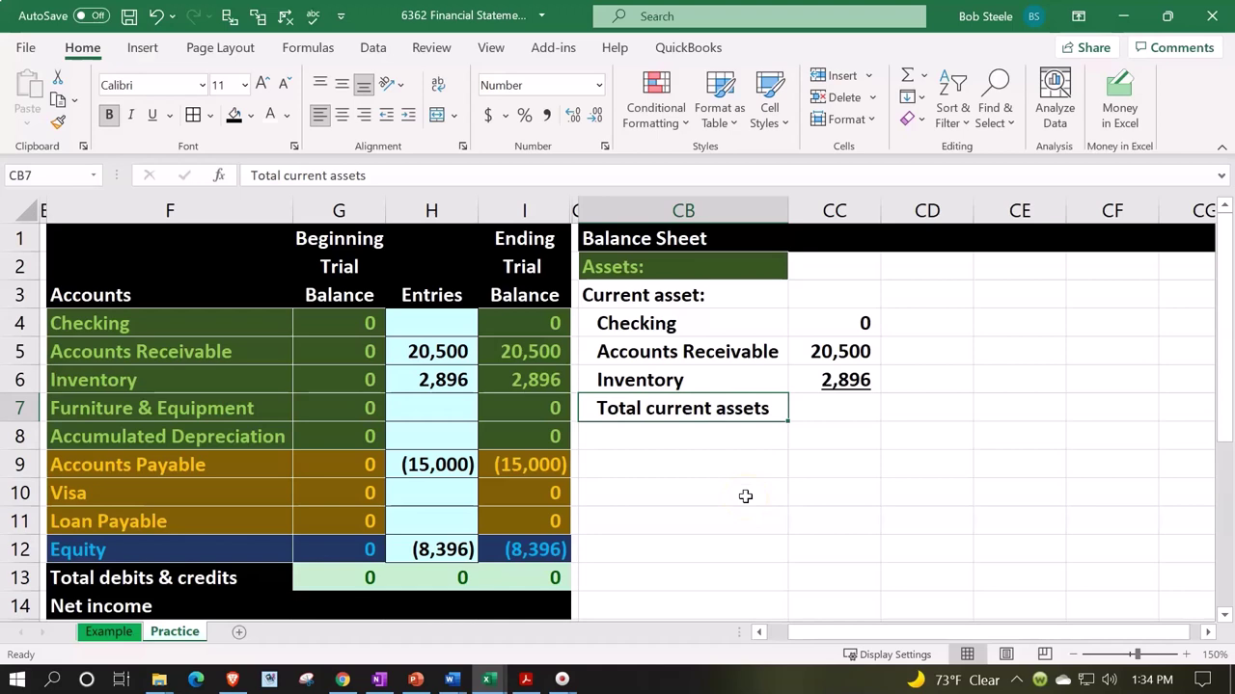
- Indent Total current assets further and enter =SUM(CC4:CC6) in CD7, giving 23,396
left_click(408, 115)
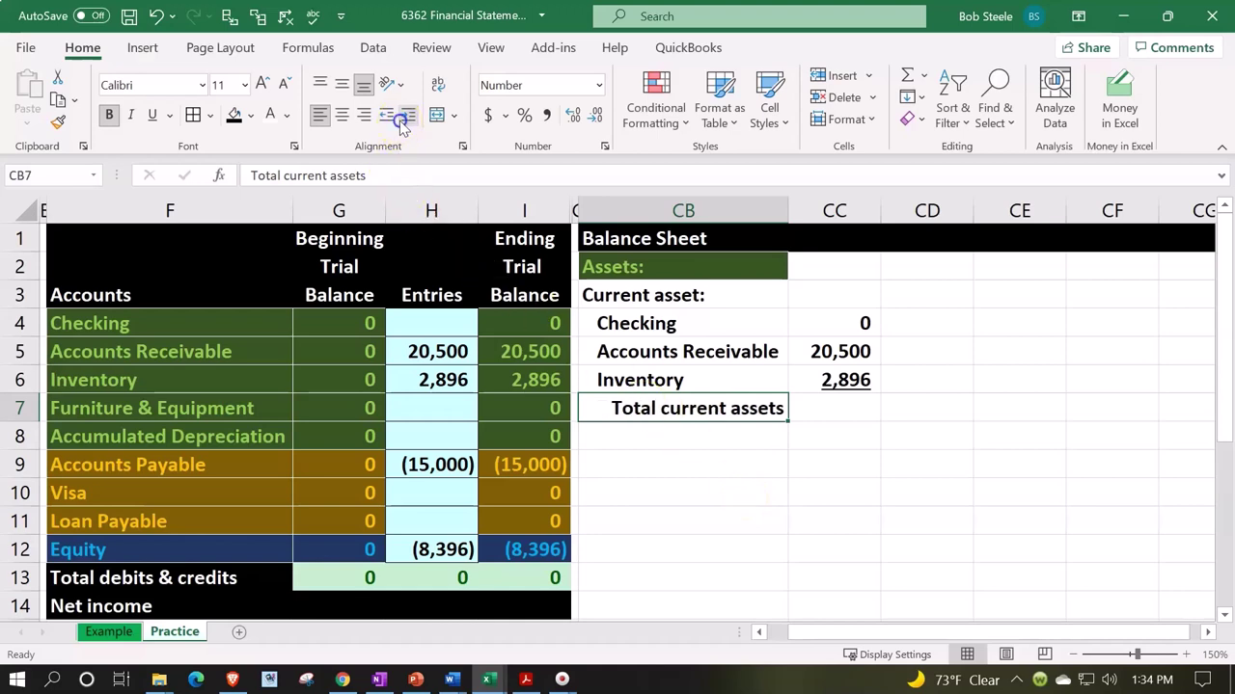
left_click(917, 412)
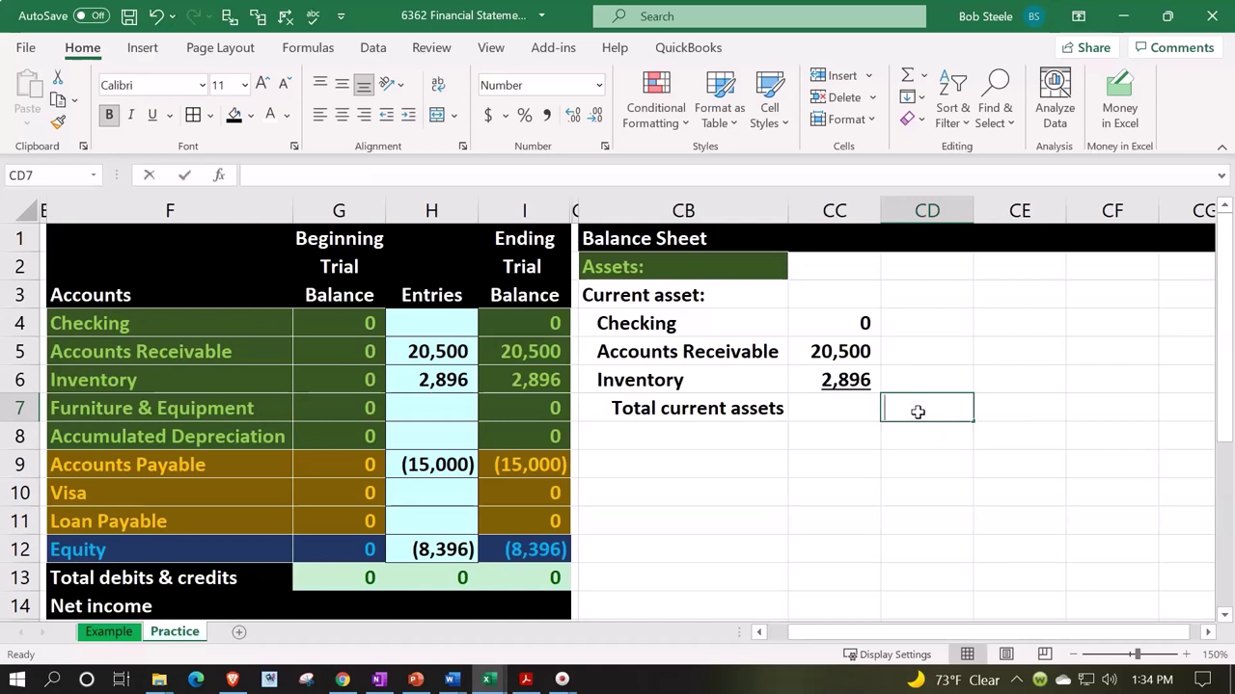
type("=sum(")
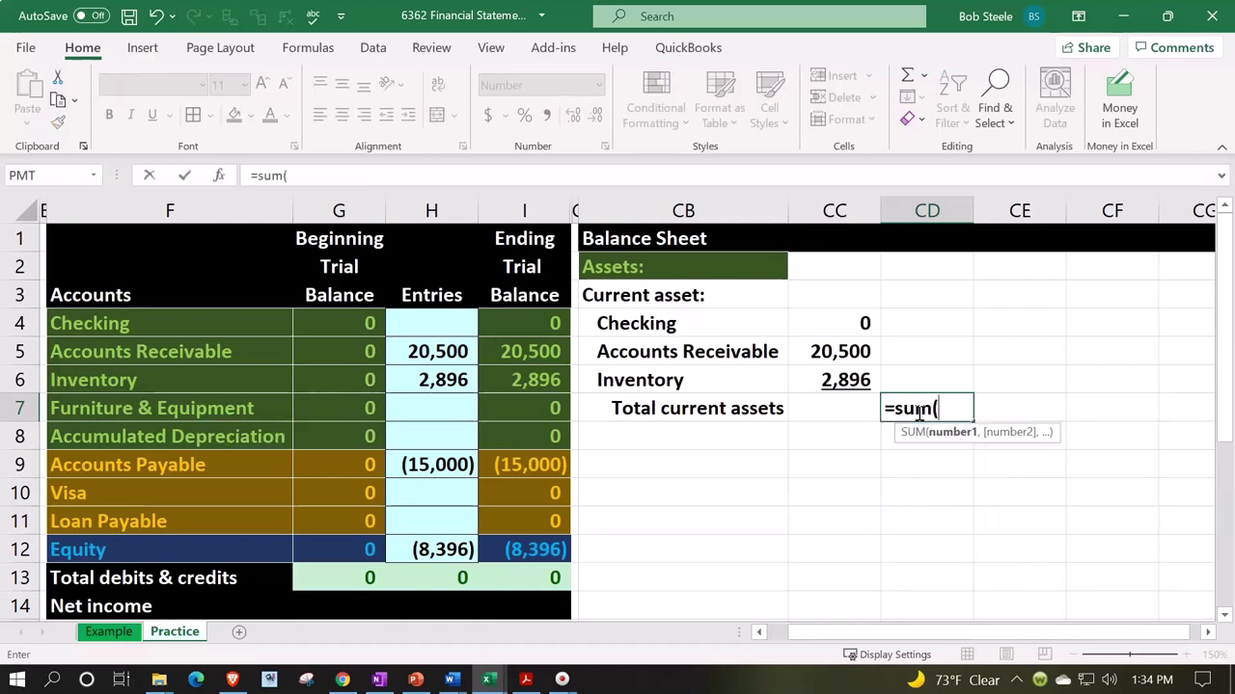
key("Left")
key("Left")
key("Right")
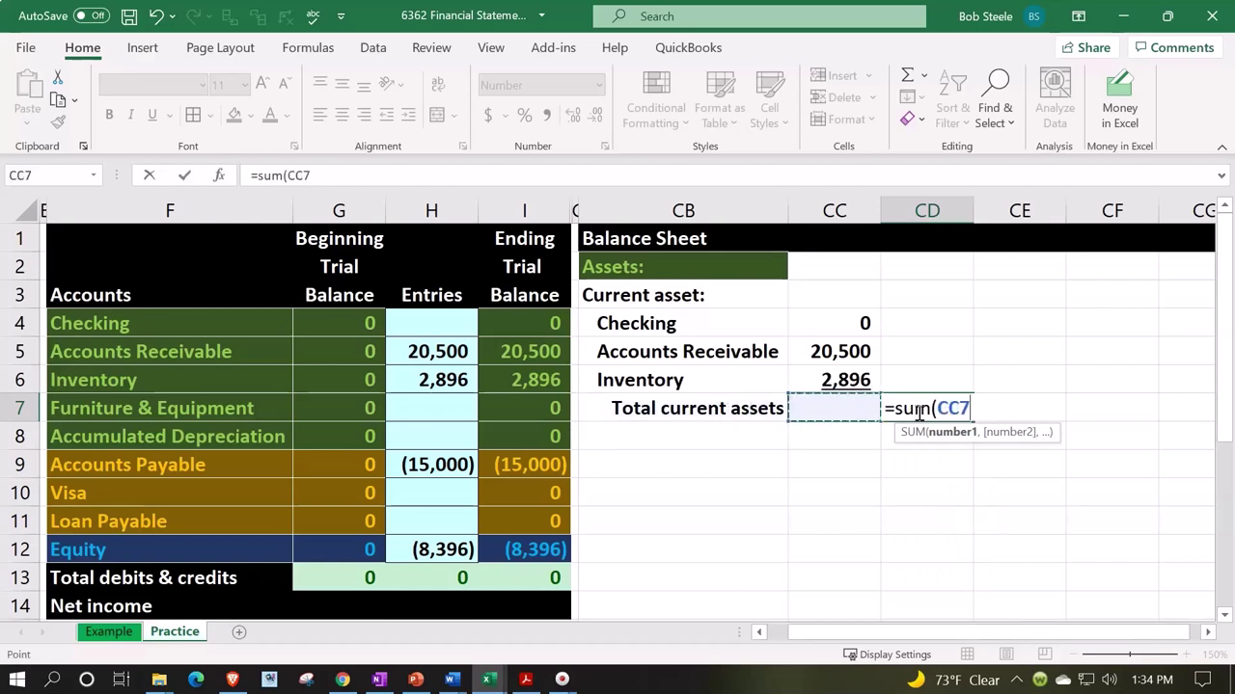
key("Up")
key("shift+Up")
key("shift+Up")
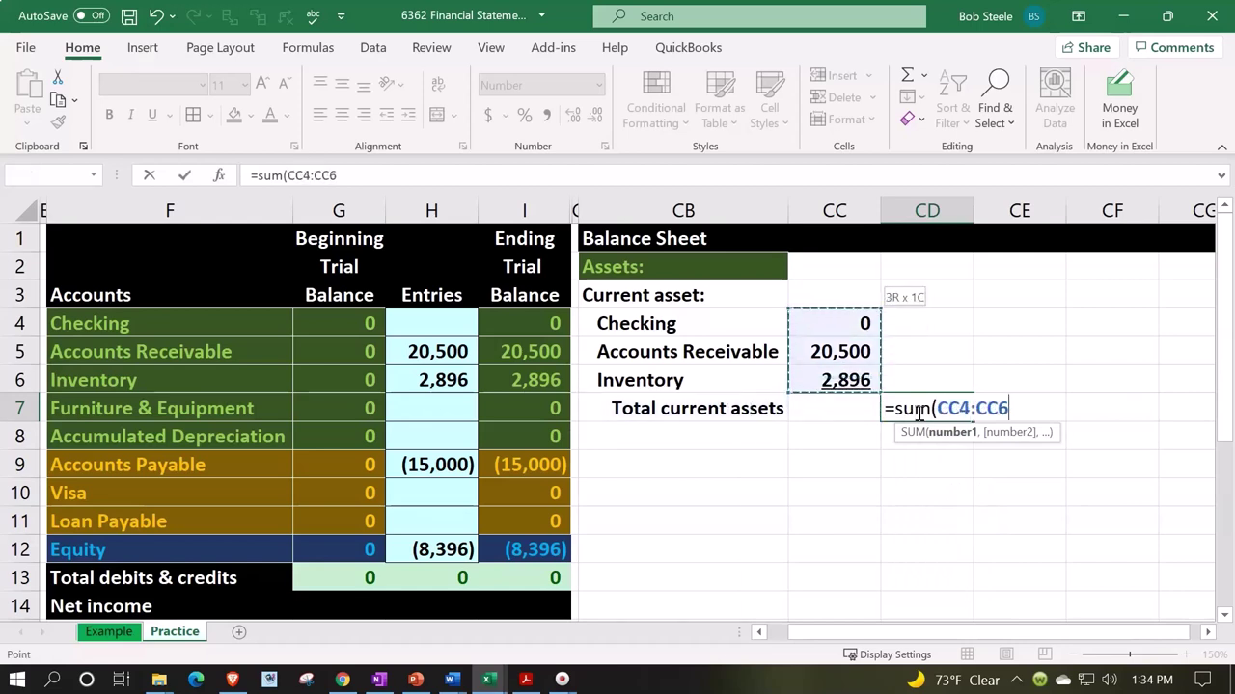
key("Return")
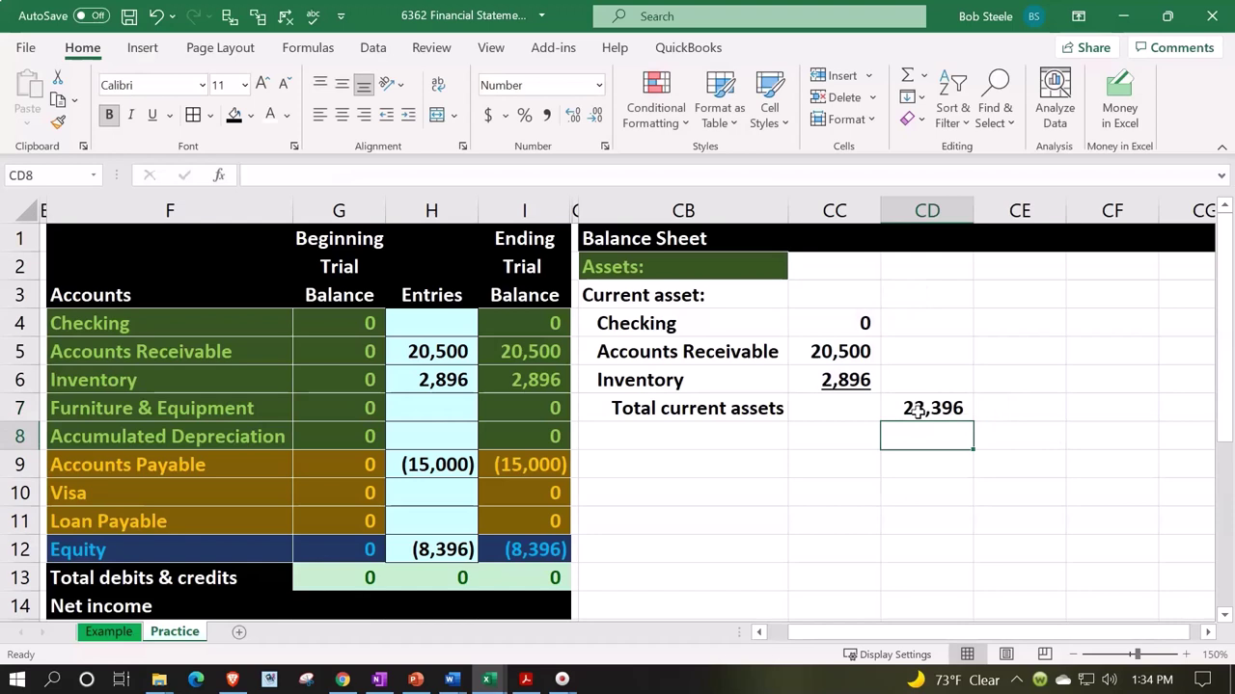
key("Left")
key("Left")
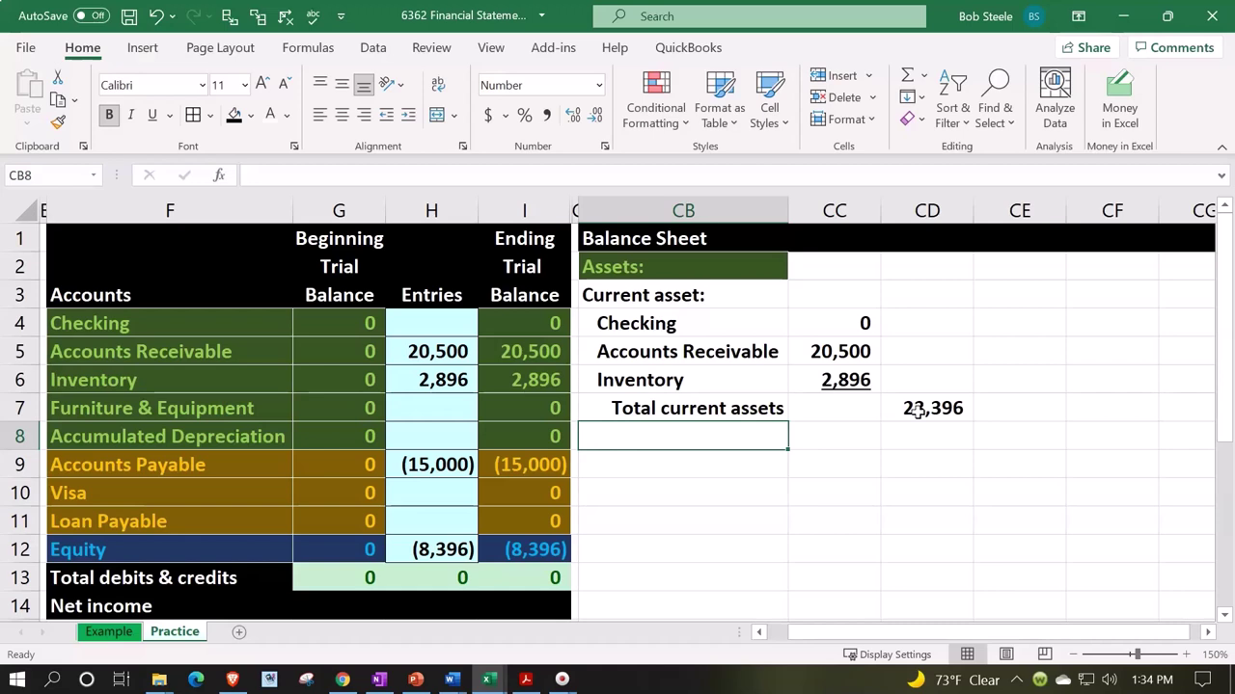
- Enter the 'Property plant & equipment:' heading in CB8
type("P")
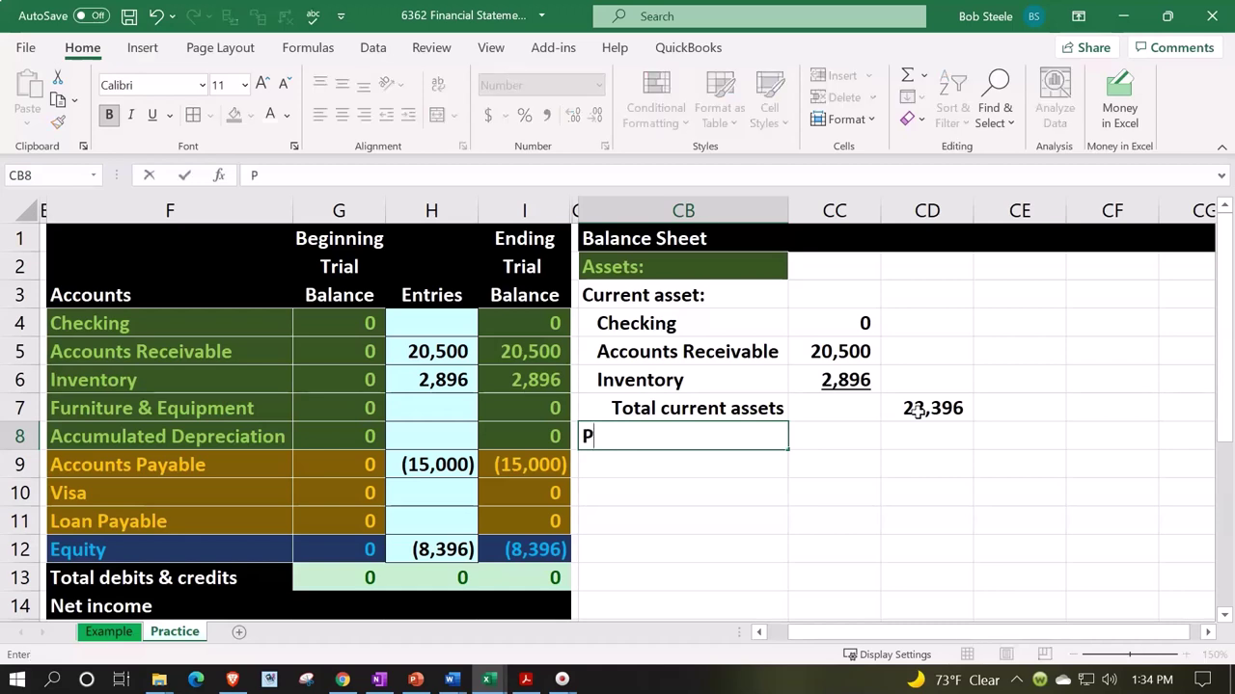
type("roperty P")
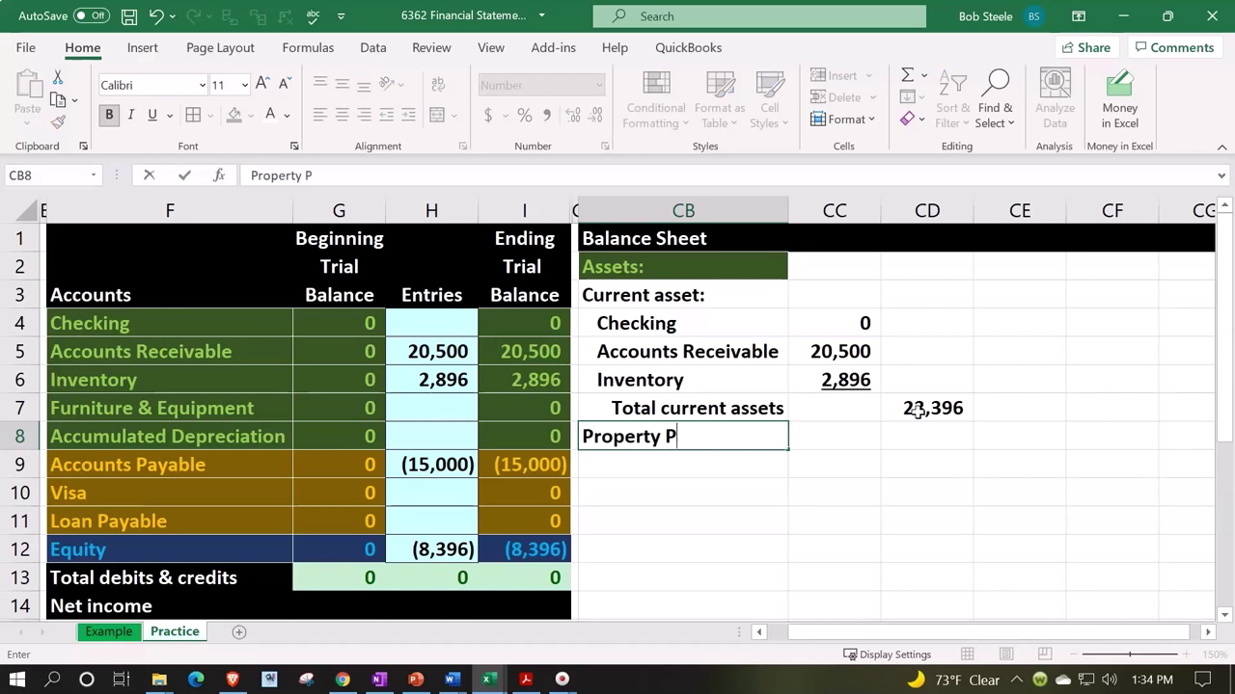
key("BackSpace")
type("P")
key("BackSpace")
type("plant & E")
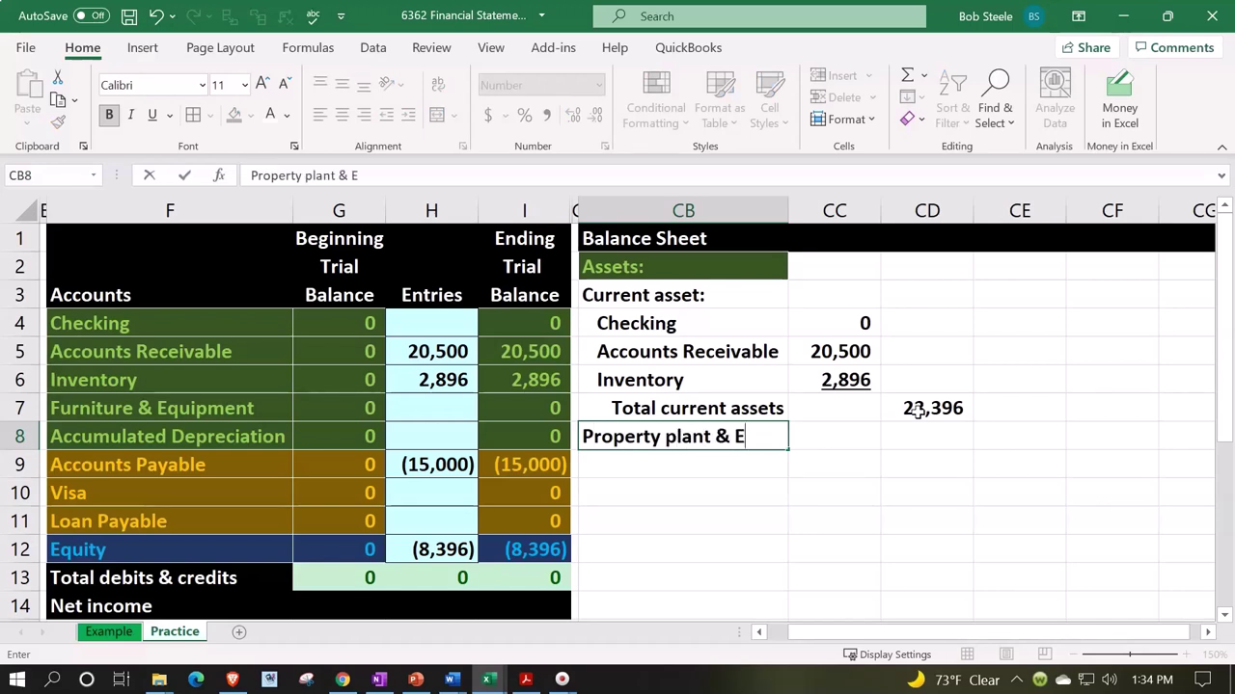
key("BackSpace")
type("equipment:")
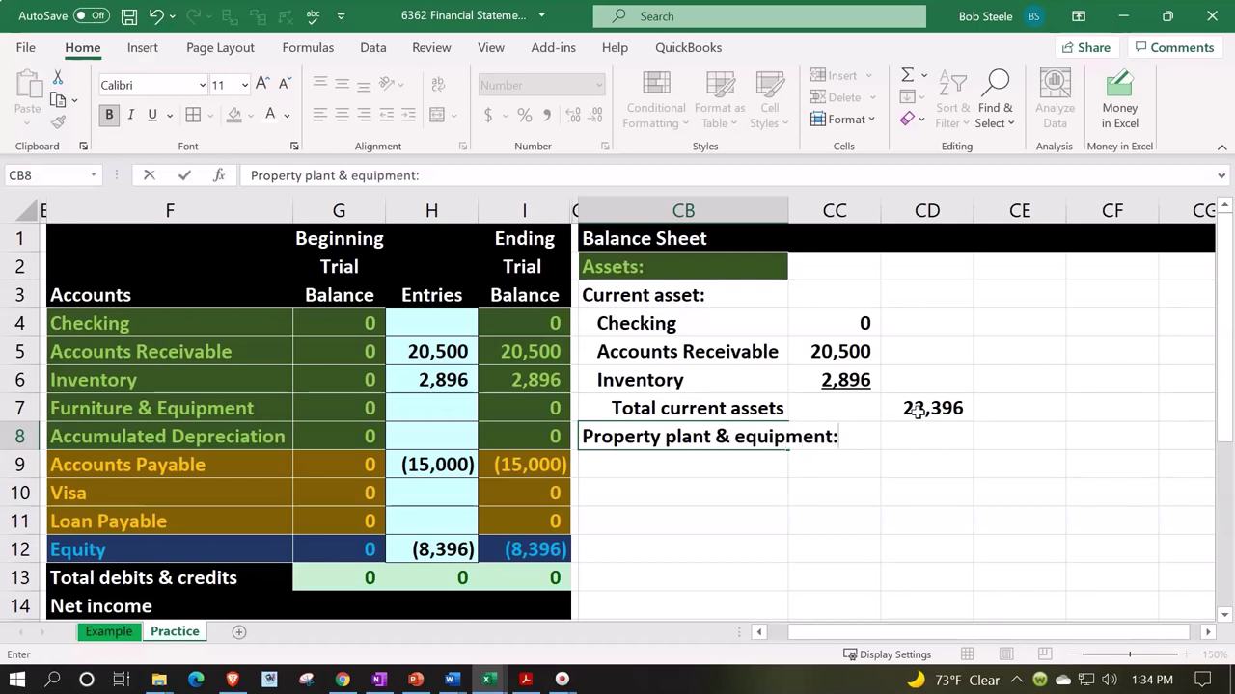
key("Return")
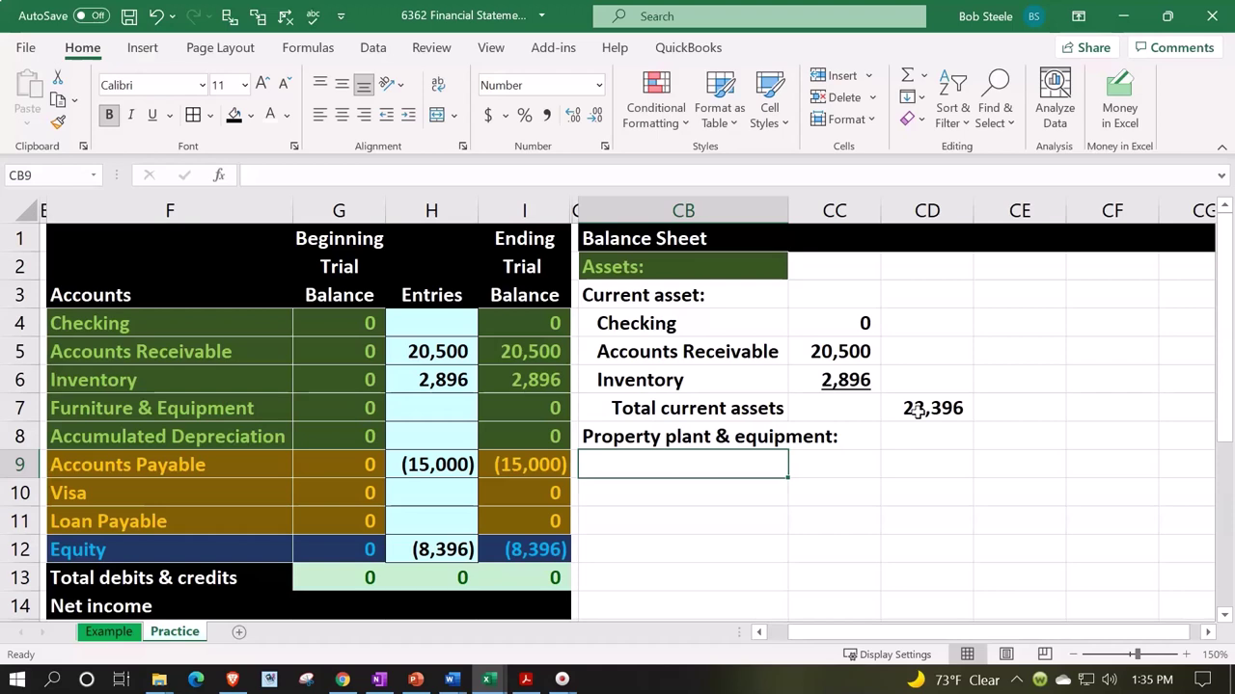
left_click(219, 409)
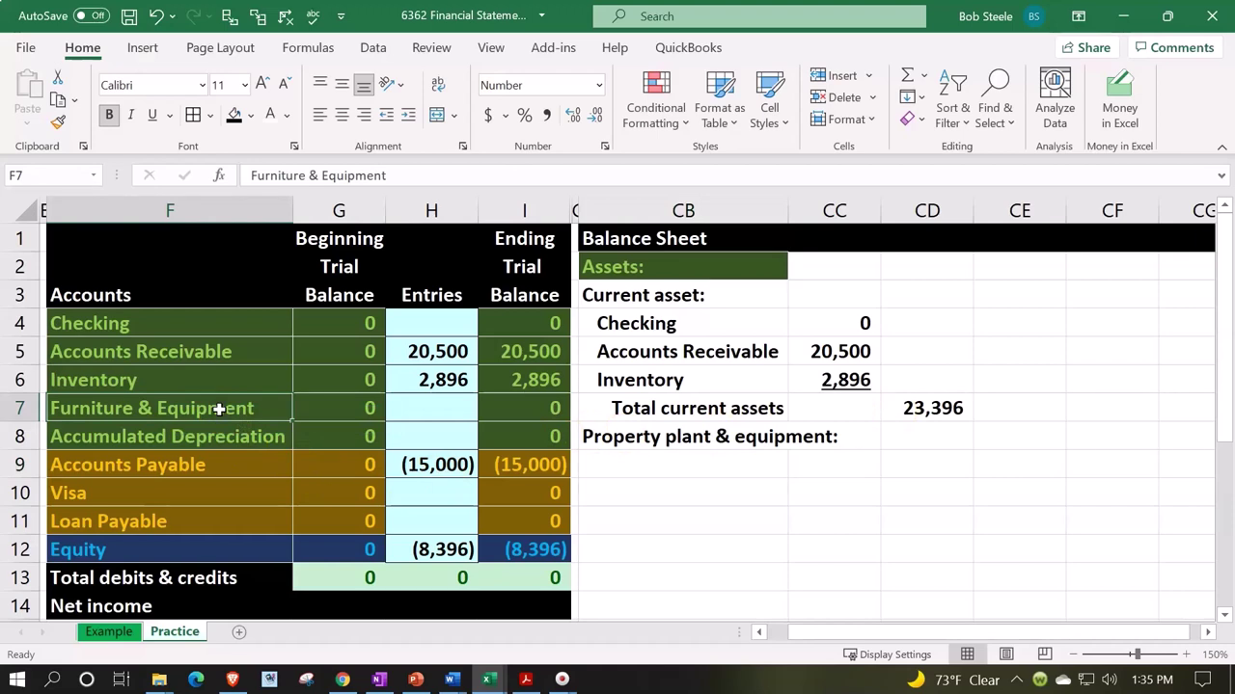